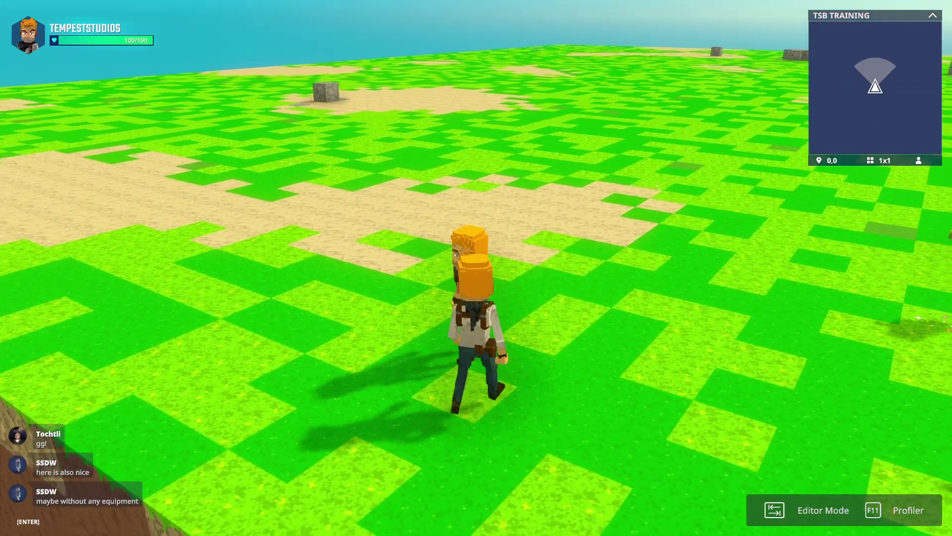
Step: Accept Jet's treasure quest in the play test and attack the nearby ancient artifacts
key("e")
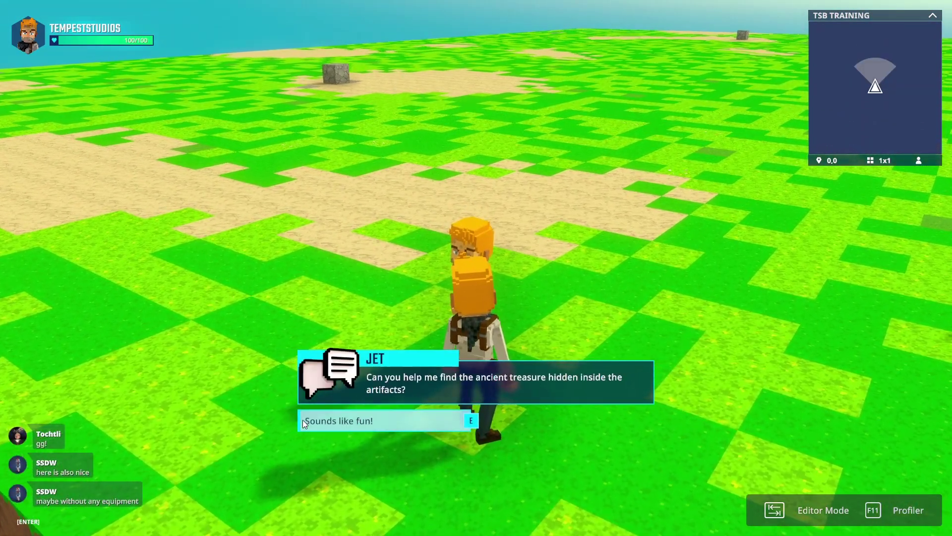
left_click(409, 424)
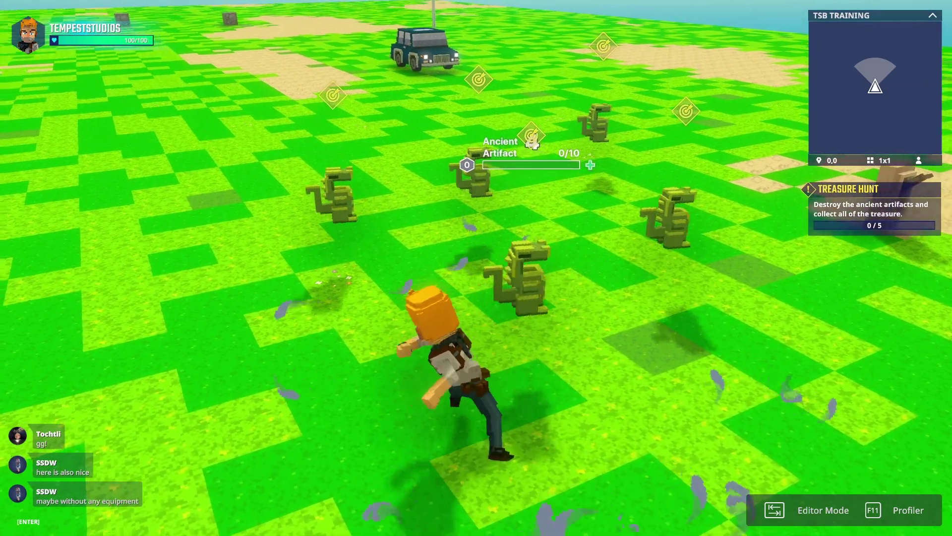
key("d")
key("w")
left_click(476, 268)
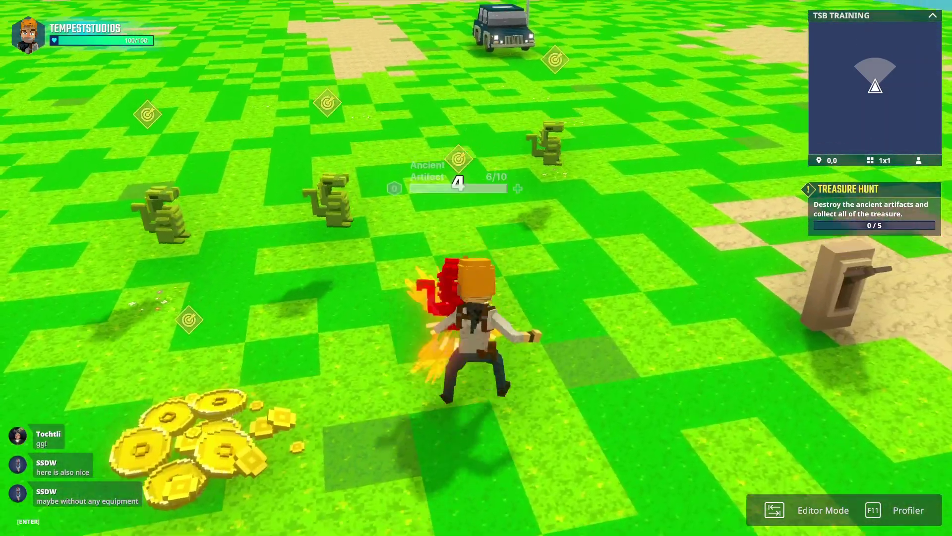
left_click(476, 268)
left_click(476, 268)
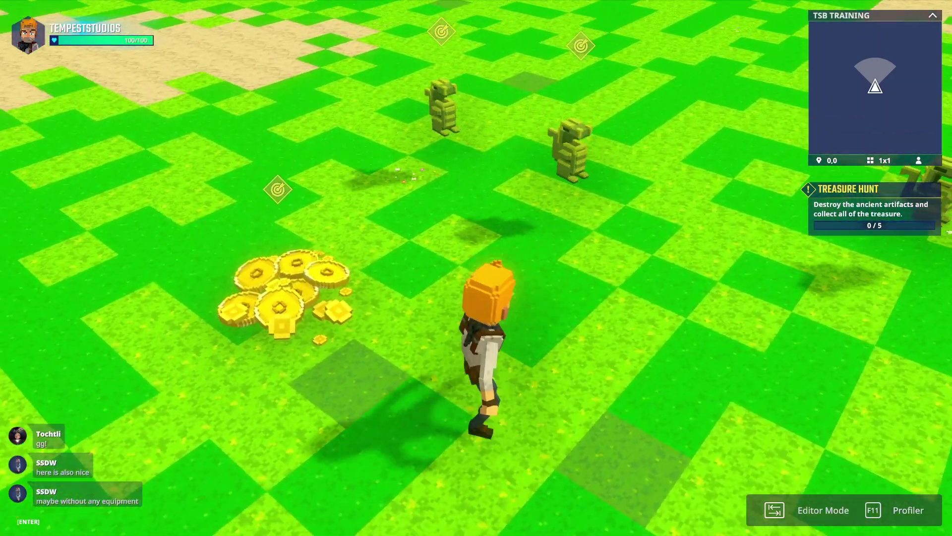
Step: Collect the dropped treasure and keep destroying ancient artifacts to advance the Treasure Hunt quest
key("Tab")
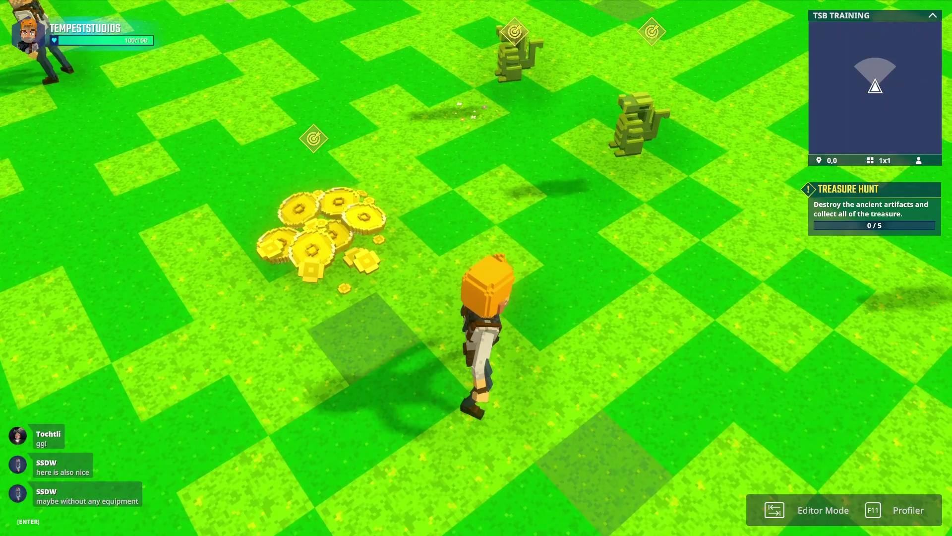
key("w")
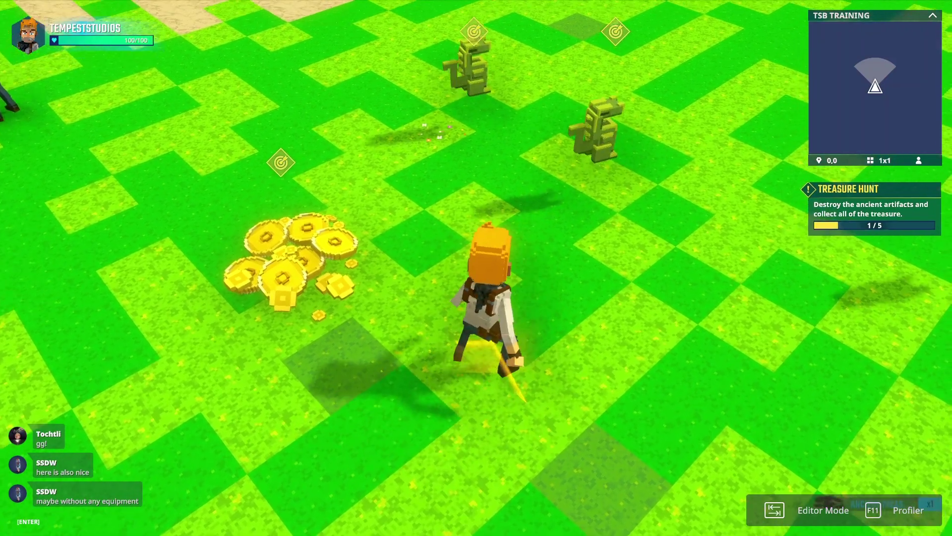
key("w")
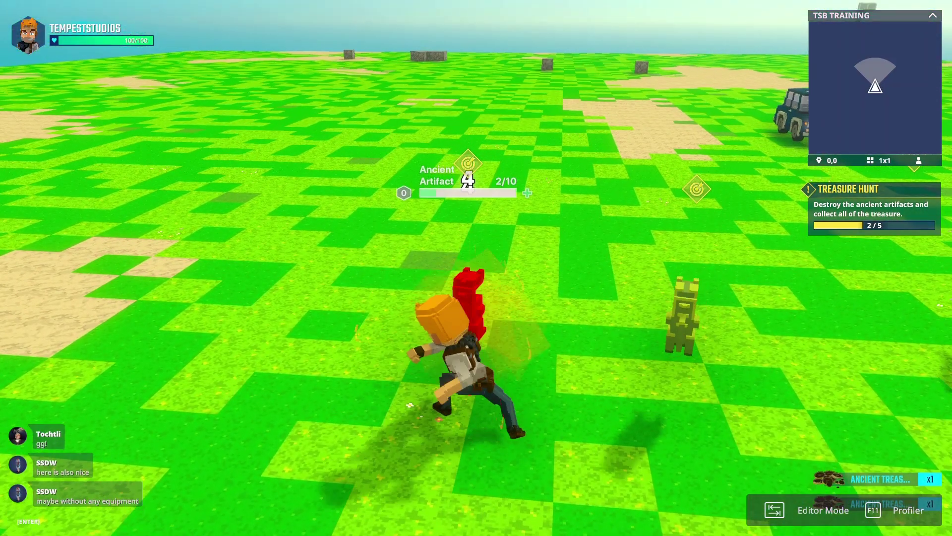
key("w")
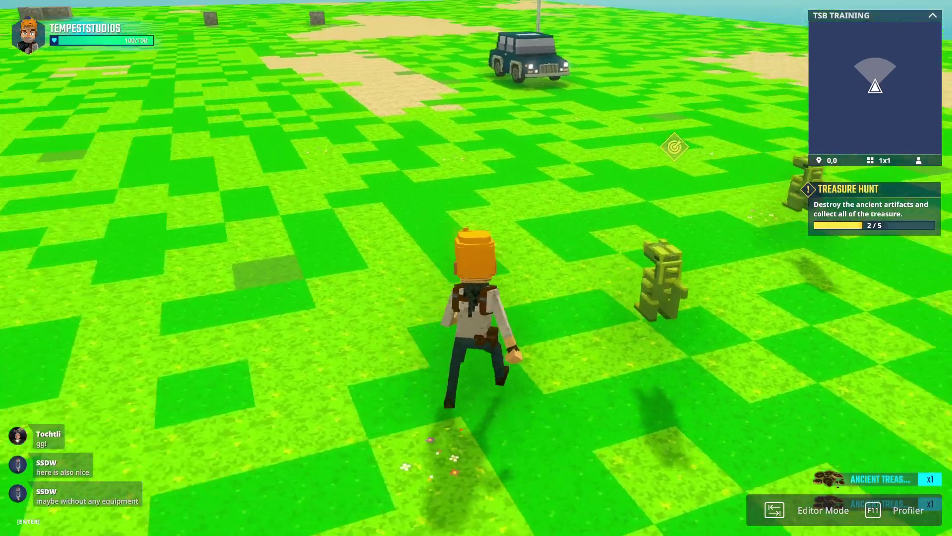
key("w")
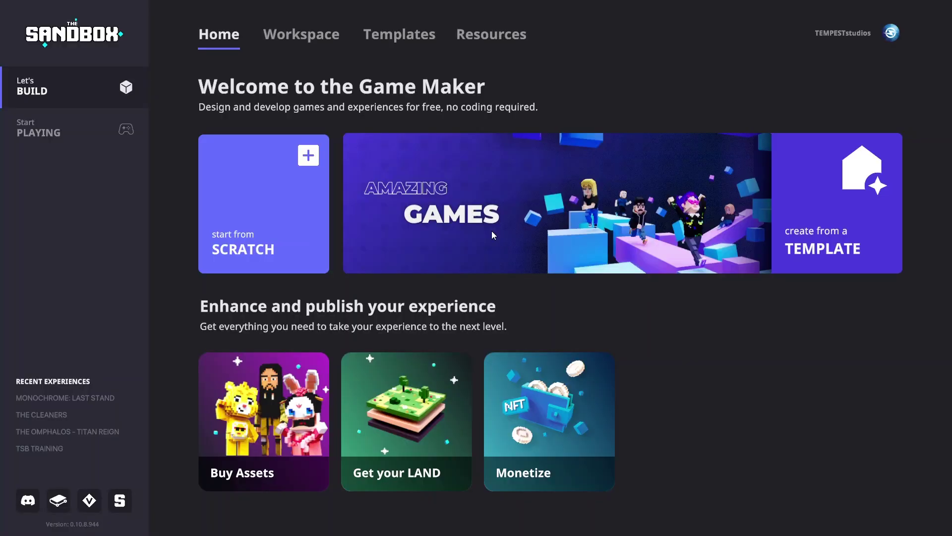
Step: Open the TSB TRAINING experience and examine the selectable components grouped by null and low performance impact
left_click(54, 449)
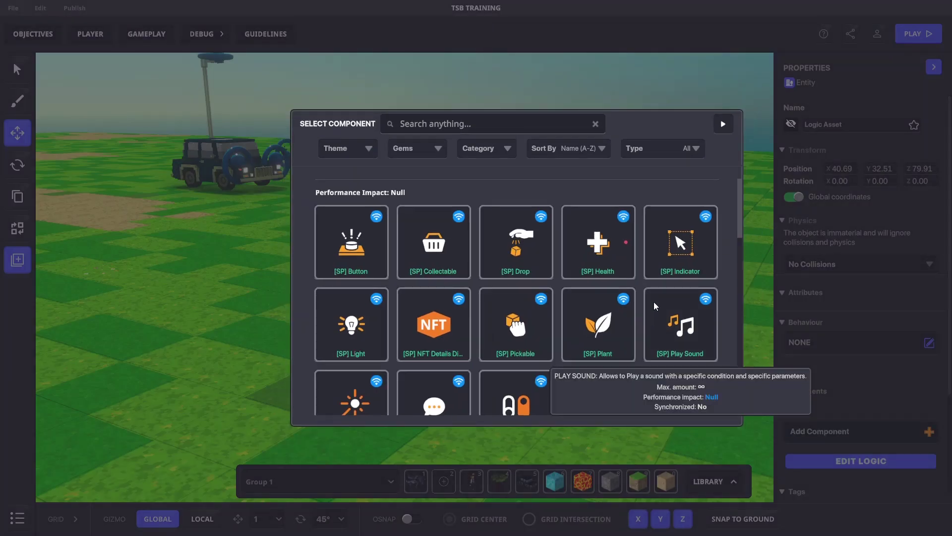
scroll(659, 300, "down", 6)
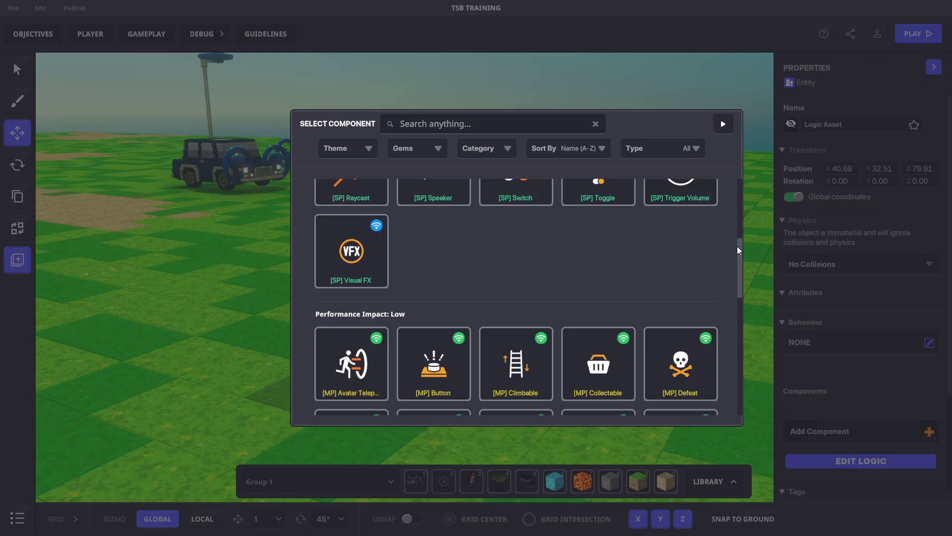
scroll(740, 248, "up", 2)
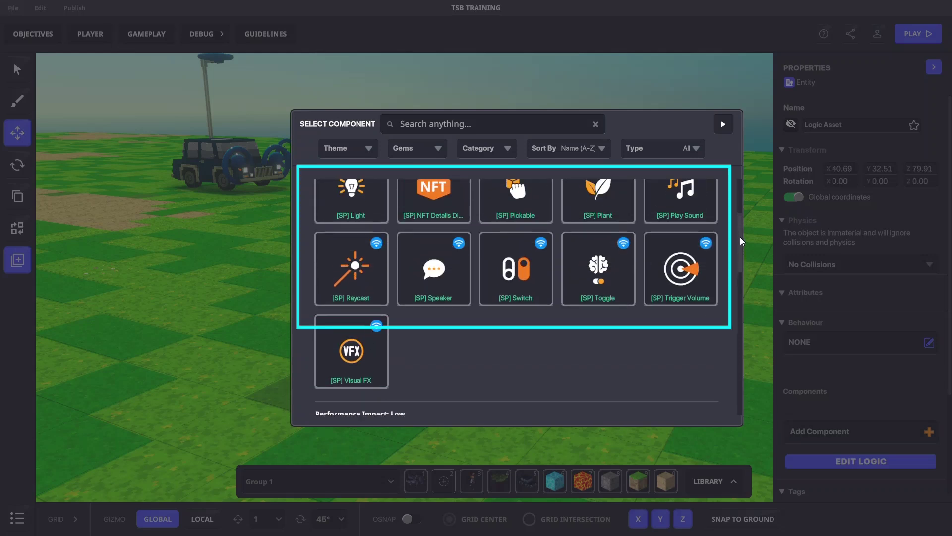
left_click_drag(742, 241, 741, 265)
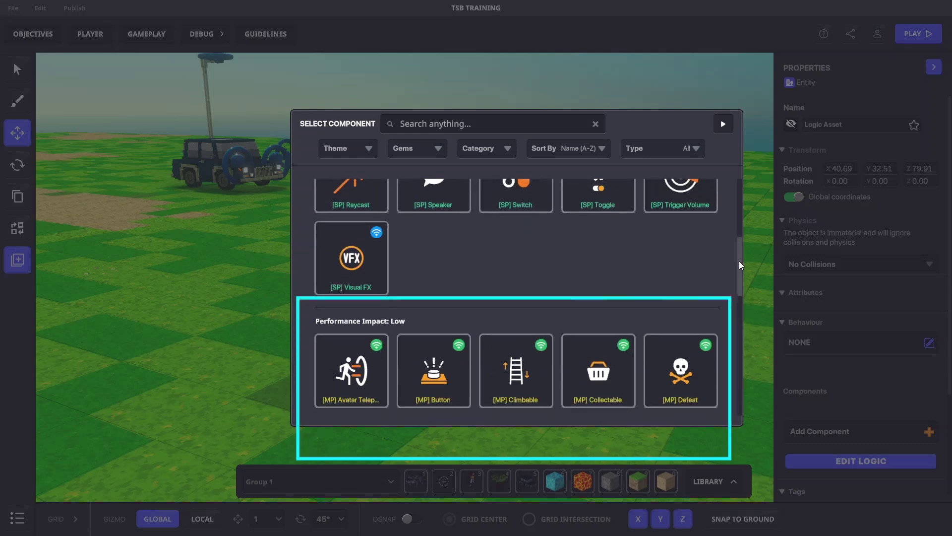
left_click(695, 148)
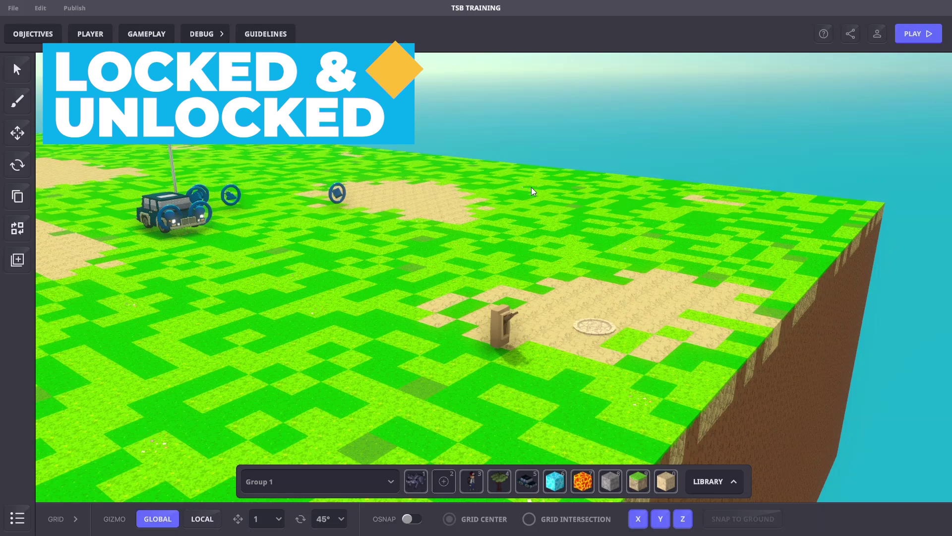
Step: Enable quests in the experience's objectives and add a quest with the description "Auto Quest"
left_click(45, 36)
left_click(619, 96)
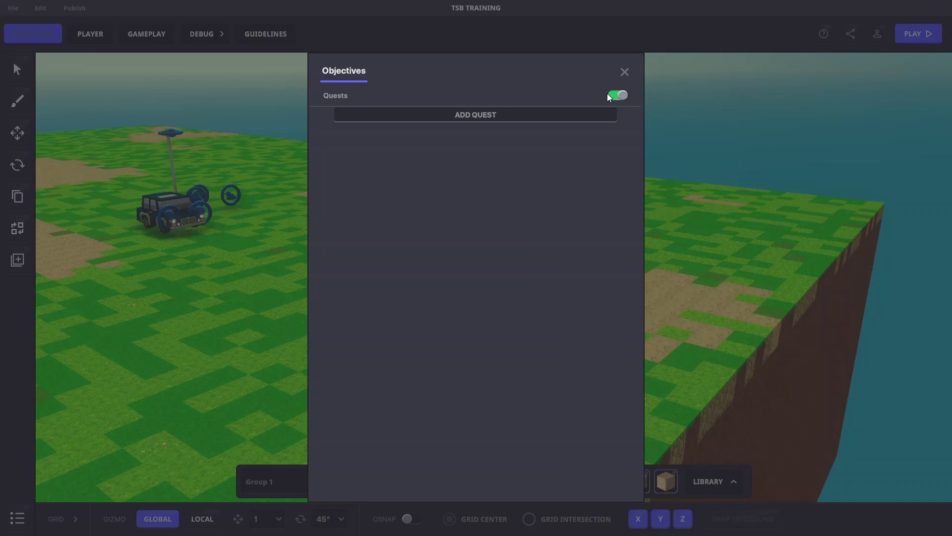
left_click(469, 117)
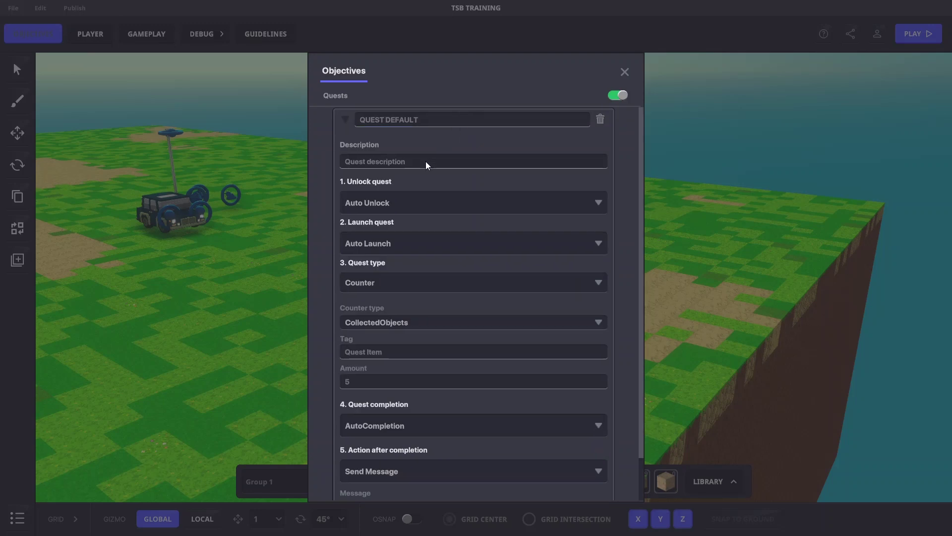
left_click(427, 163)
type("Auto Quest")
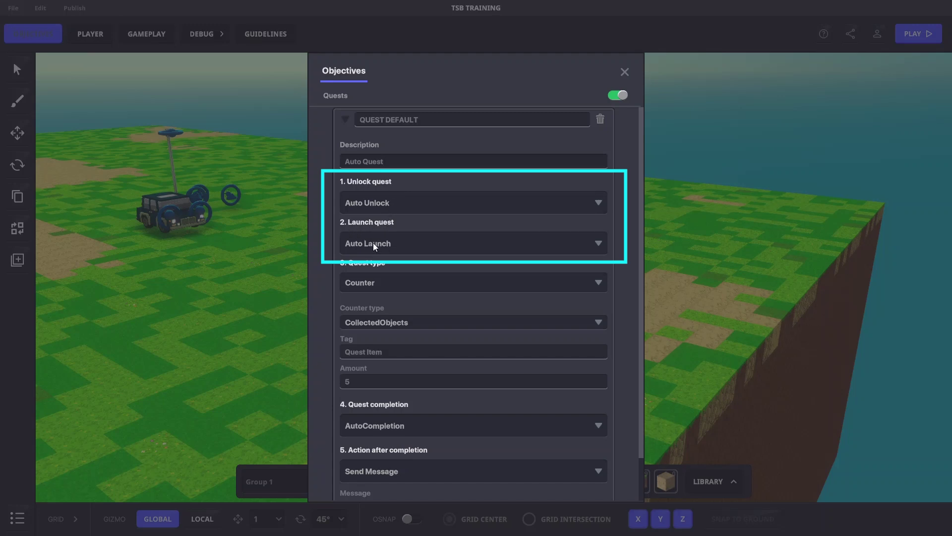
Step: Collapse the first quest, add a second one and name it "Triggered Quest"
left_click(346, 120)
left_click(410, 143)
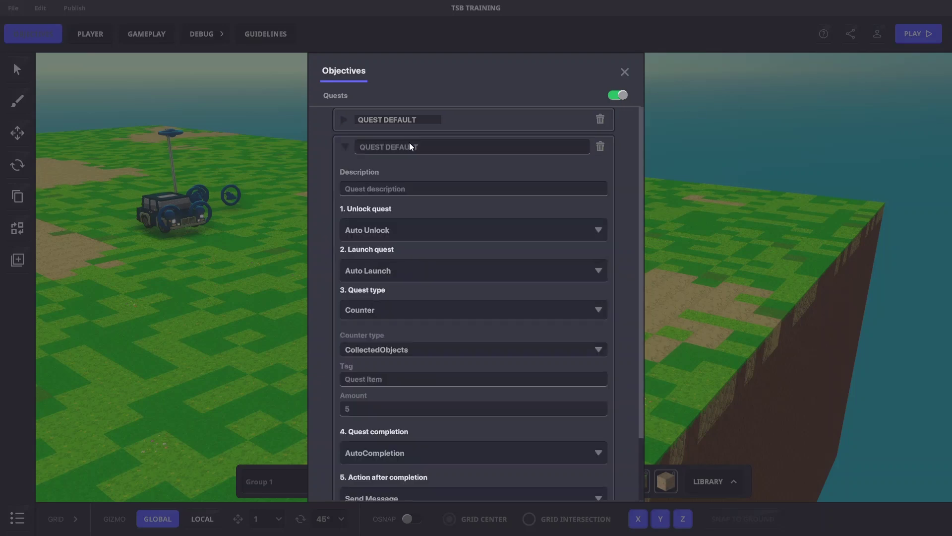
left_click(410, 150)
type("Triggered Quest")
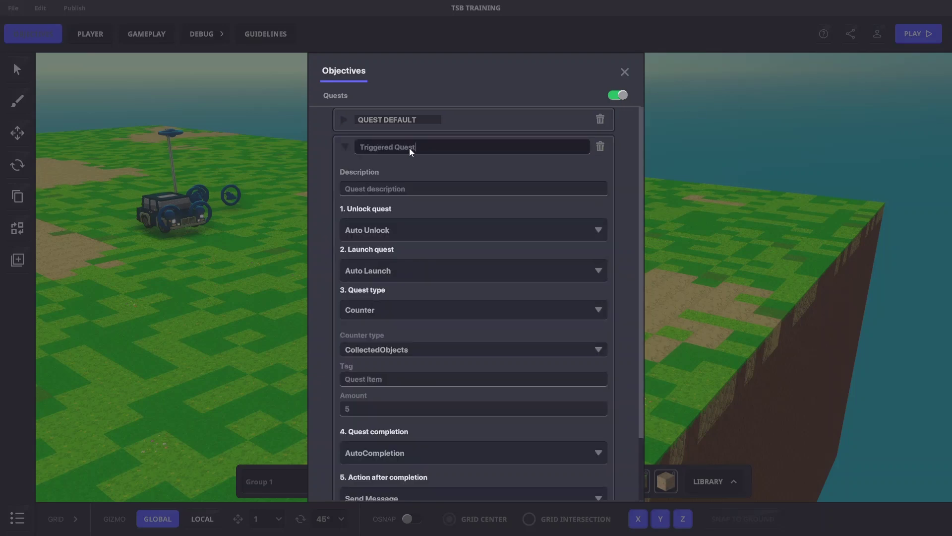
left_click(377, 163)
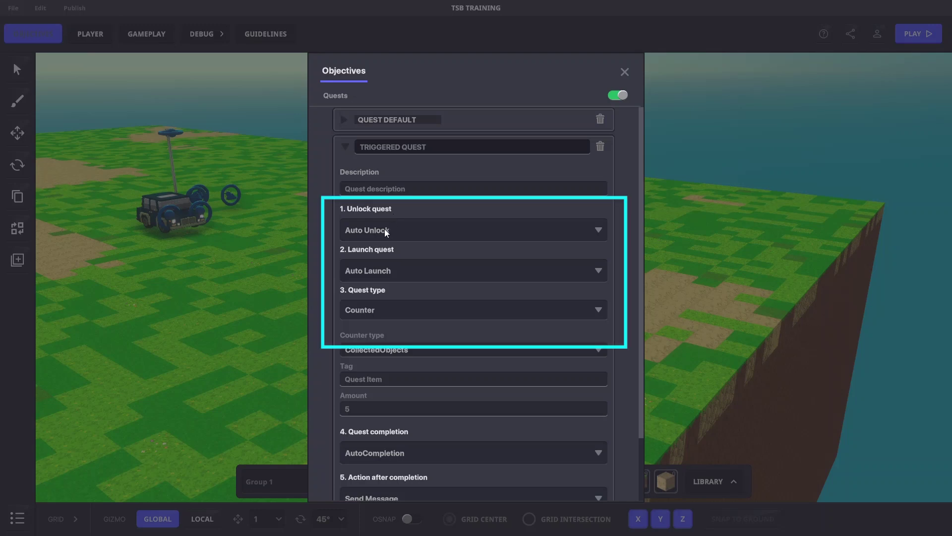
Step: Set the Triggered Quest's unlock condition to Requires Message with the message DoorA.Open
left_click(387, 231)
left_click(385, 263)
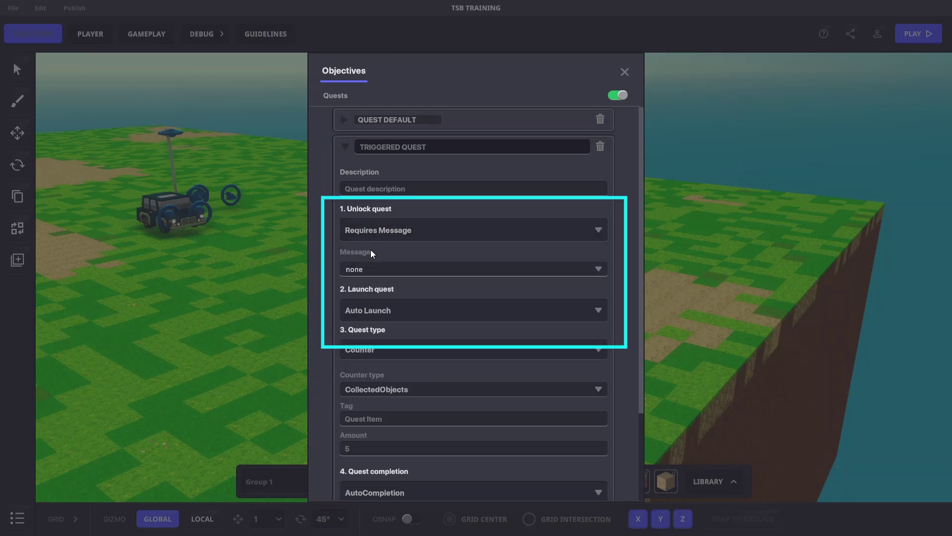
left_click(369, 269)
type("DoorA.D")
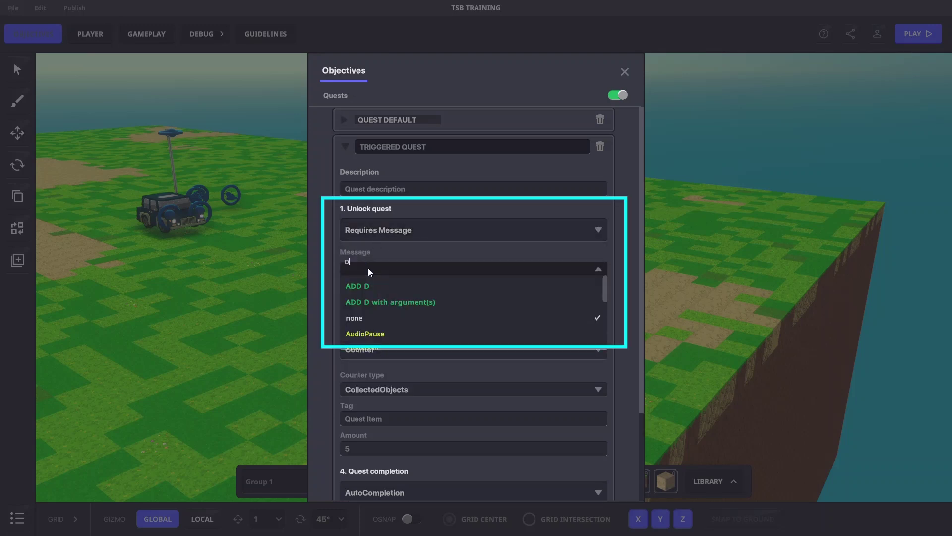
type("oorA.Open")
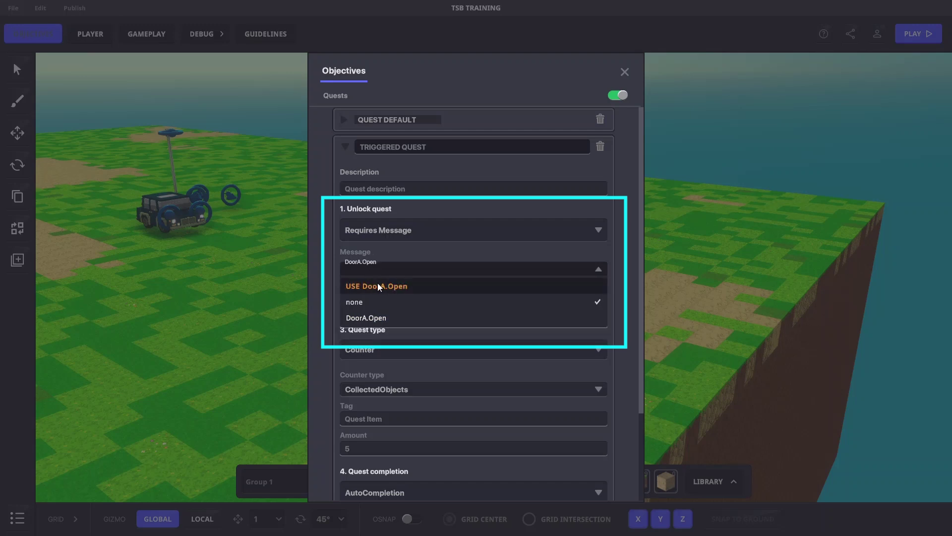
left_click(378, 286)
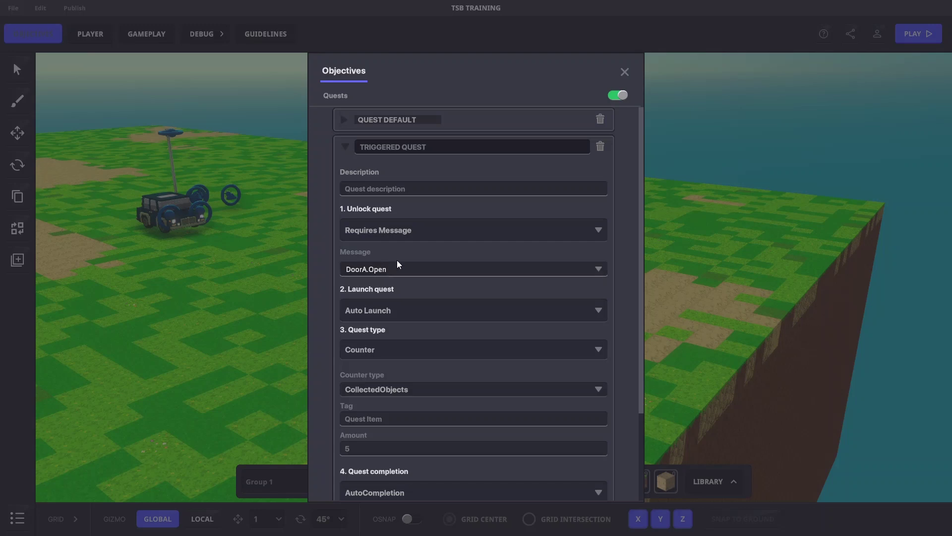
Step: Close the objectives and play-test the experience, walking the avatar to the lever and interacting with it
left_click(625, 71)
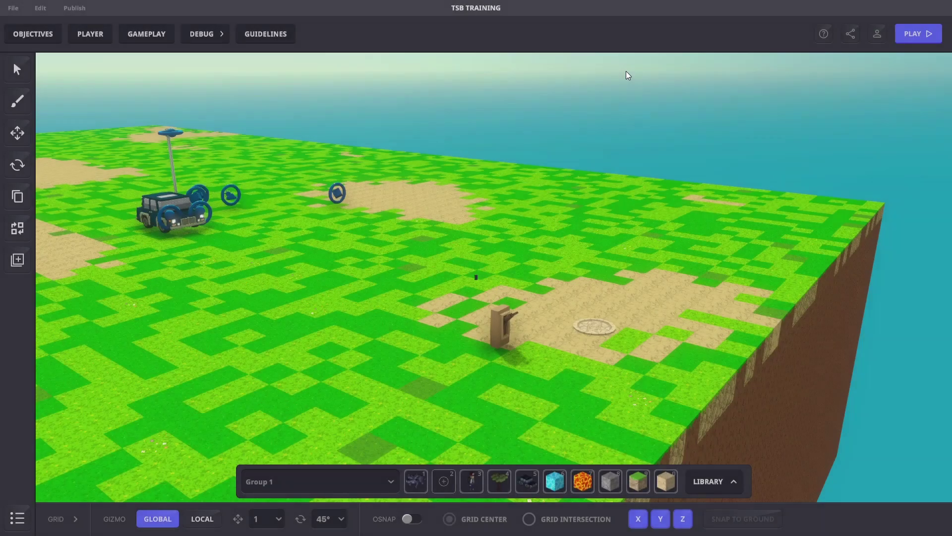
key("Tab")
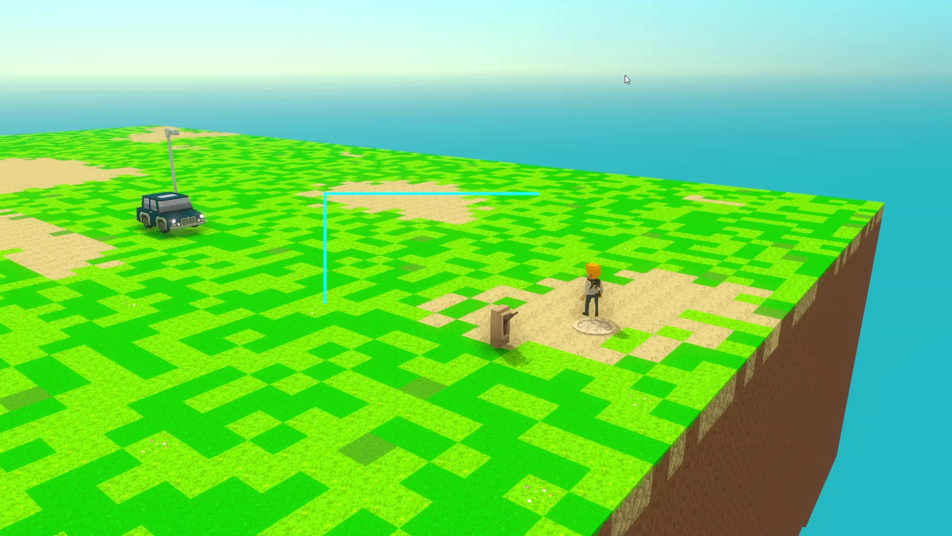
key("w")
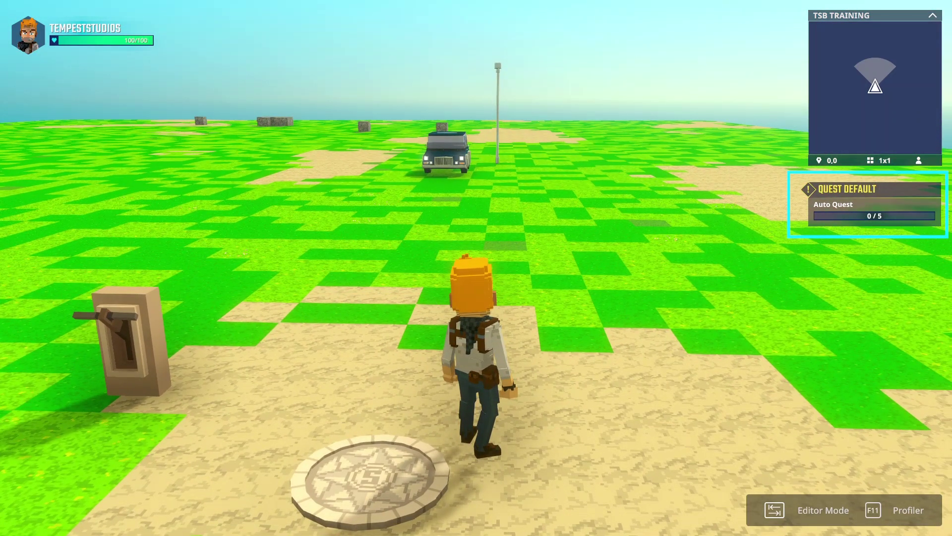
key("a")
key("w")
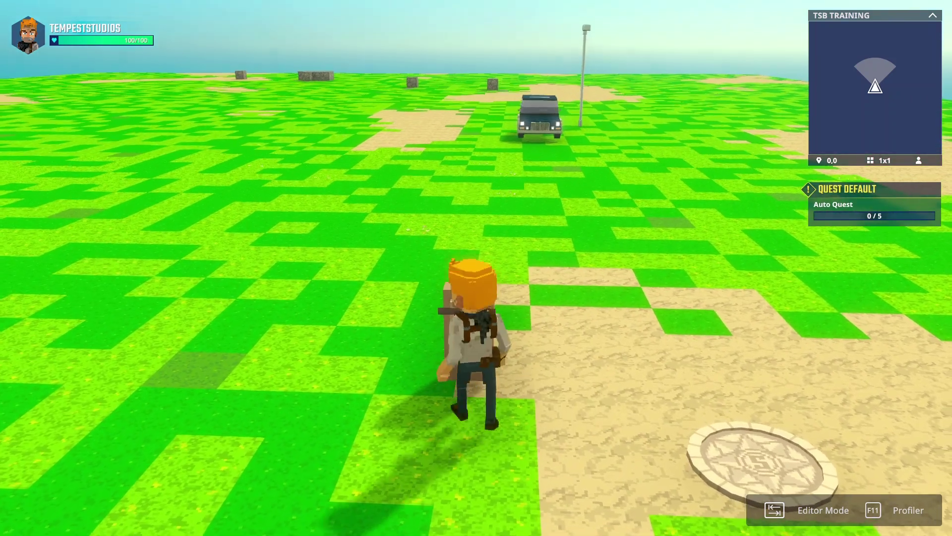
key("a")
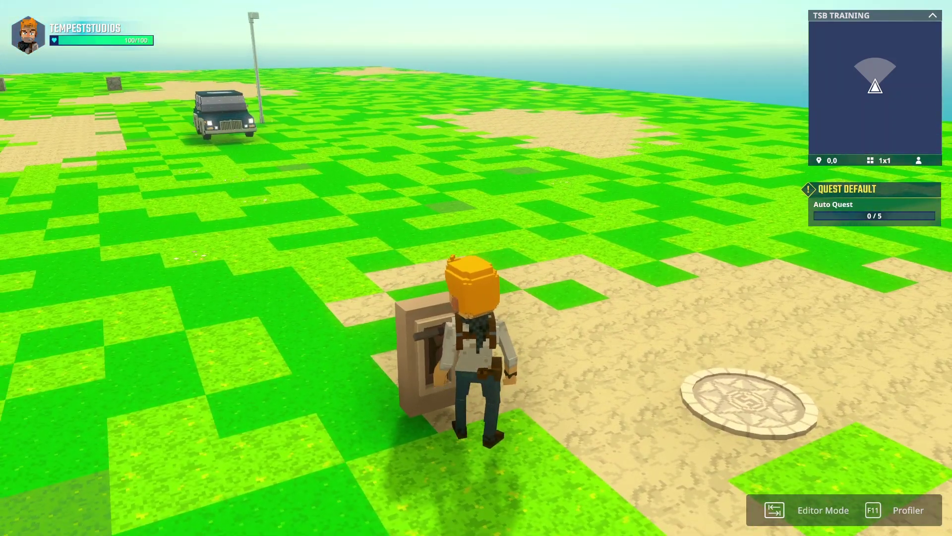
key("e")
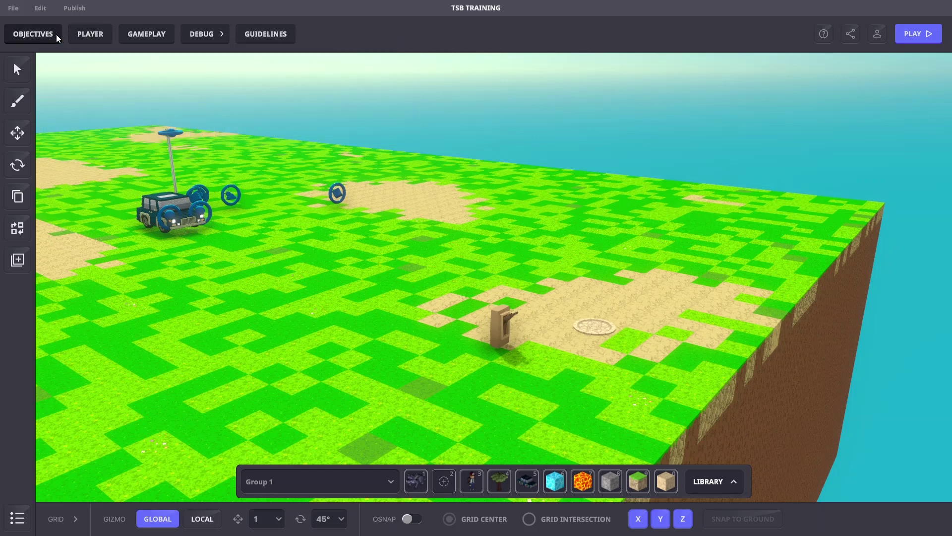
Step: Reopen the objectives and set the Auto Quest's launch condition to Requires Message with the message DoorA.Open
left_click(32, 33)
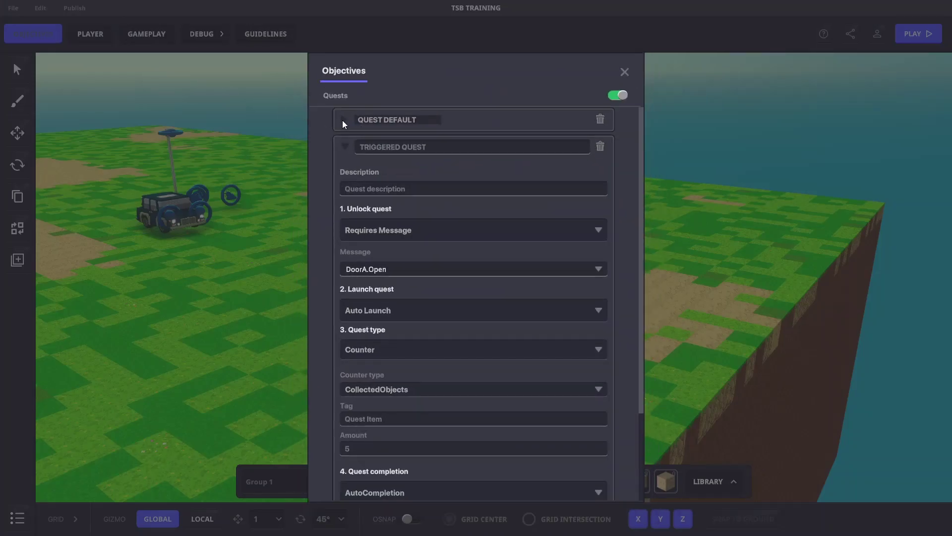
left_click(343, 122)
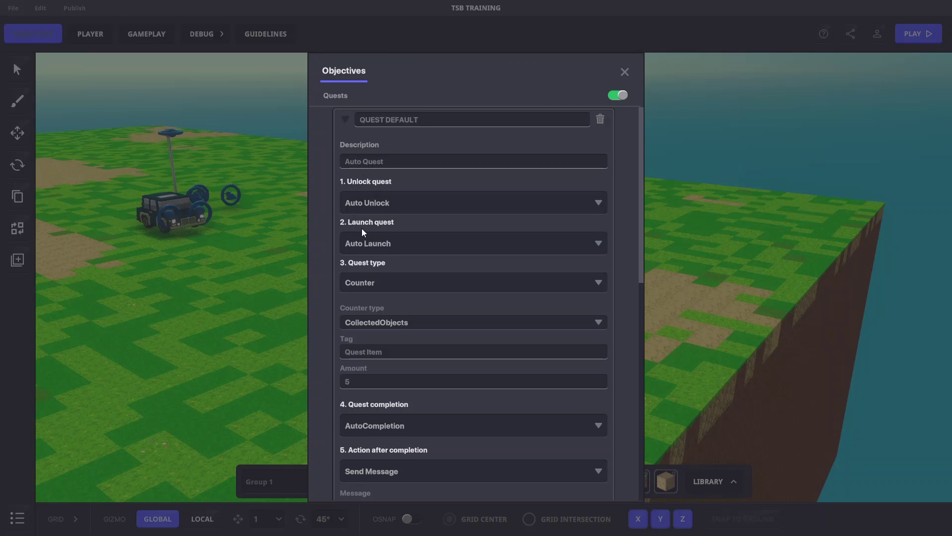
left_click(387, 246)
left_click(382, 276)
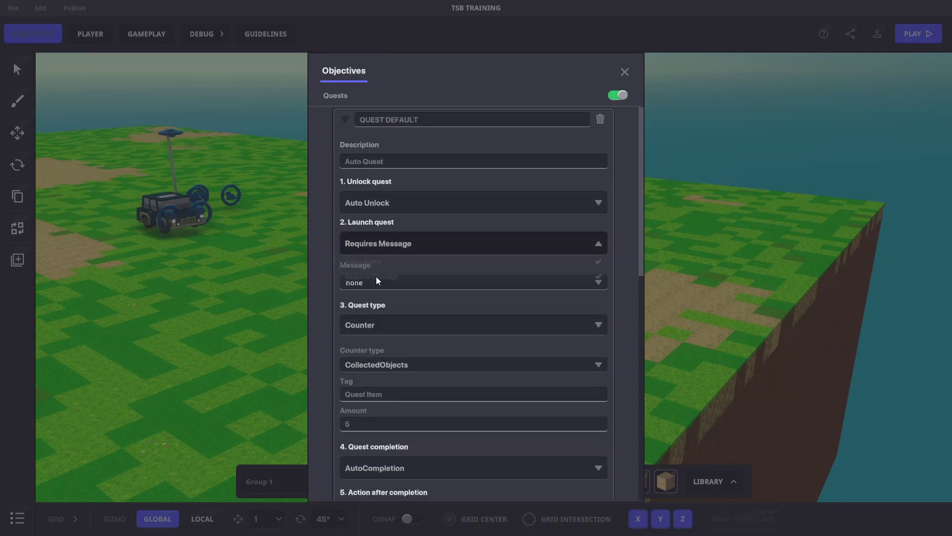
left_click(375, 281)
type("DoorA.O")
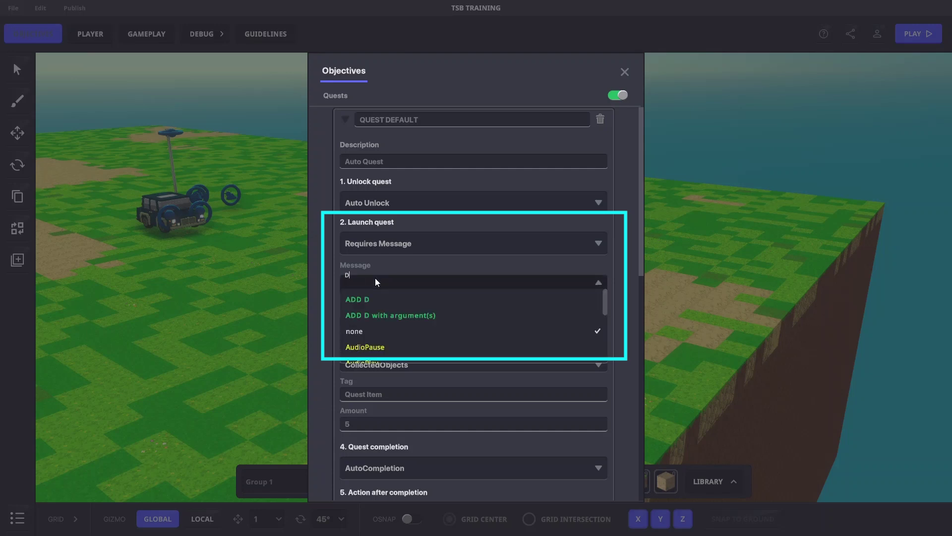
type("pen")
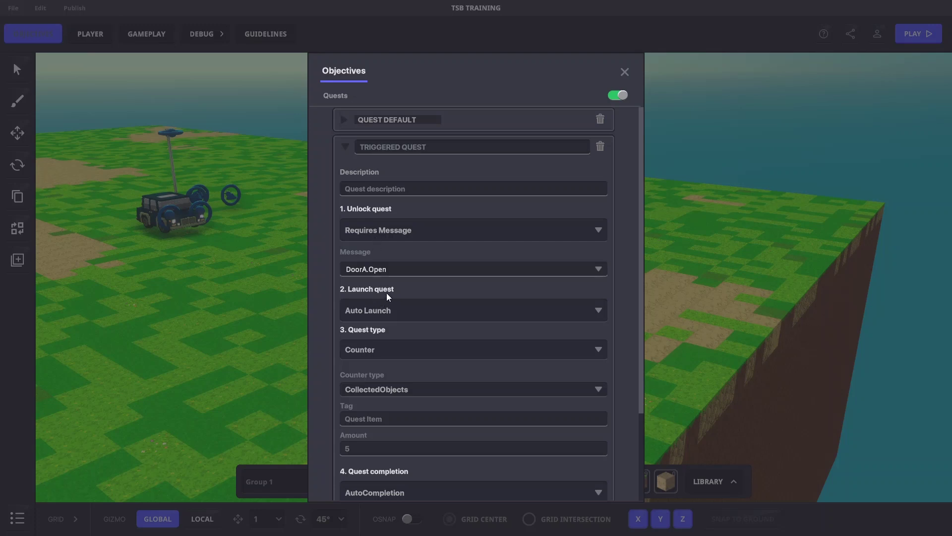
Step: Set the Triggered Quest's launch condition to Requires Message with the message Night
left_click(381, 312)
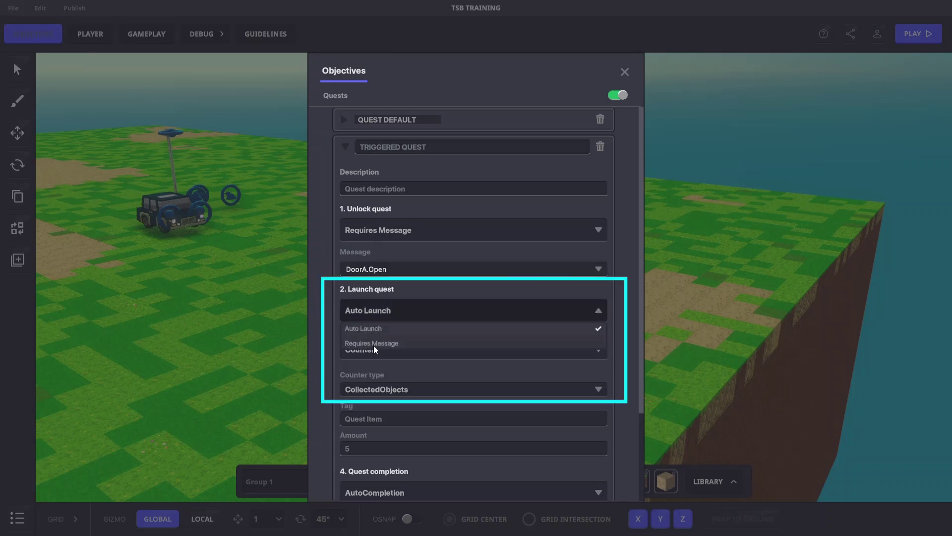
left_click(374, 343)
left_click(371, 348)
type("Night")
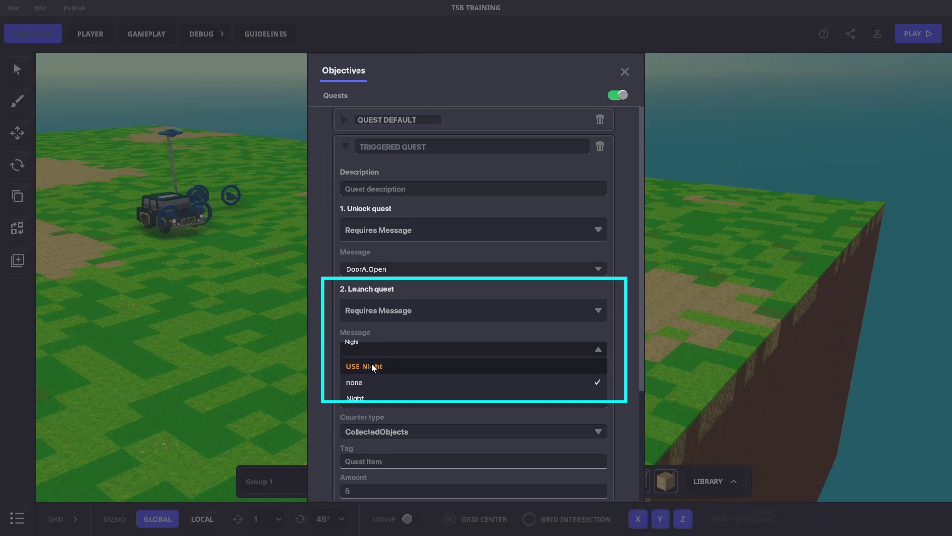
left_click(373, 366)
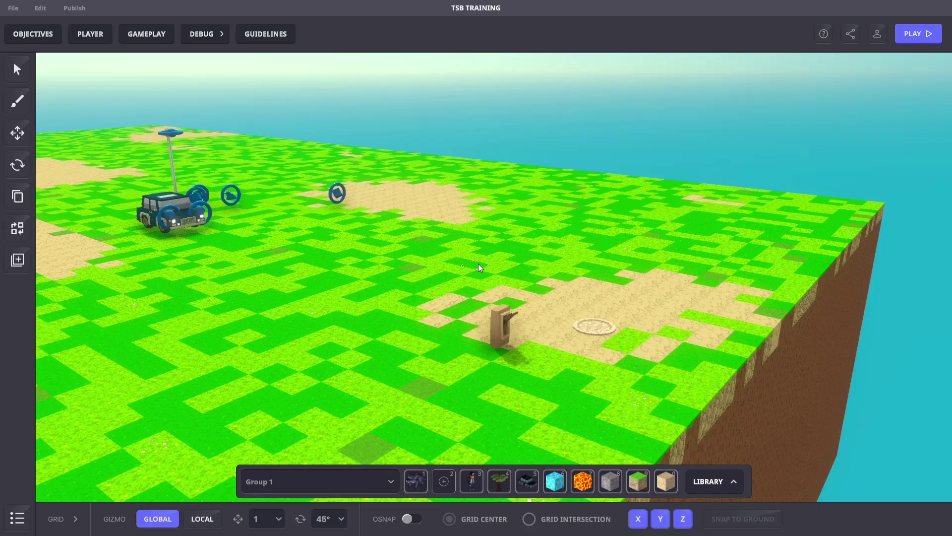
Step: Play-test the experience, walking the avatar towards the street lamp, back to the lever to interact with it, and towards the lamp again
key("Tab")
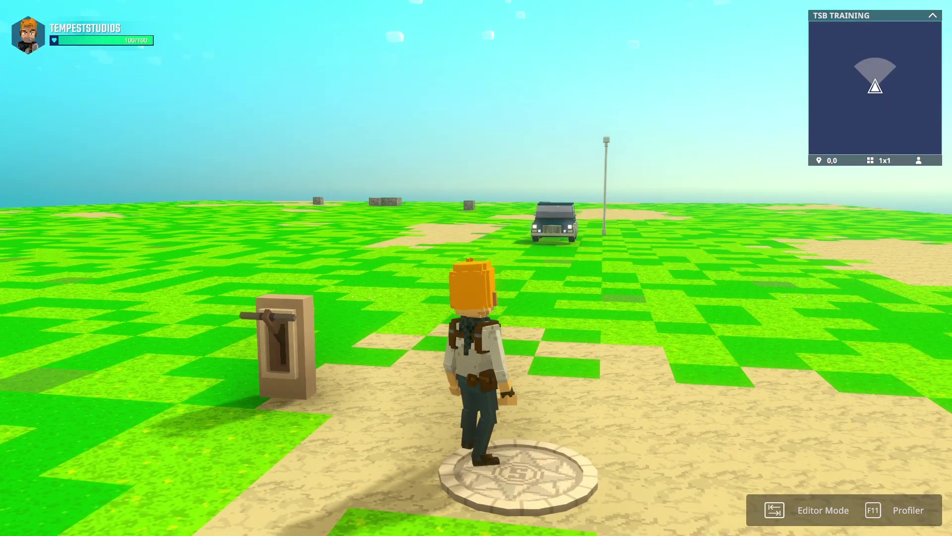
key("w")
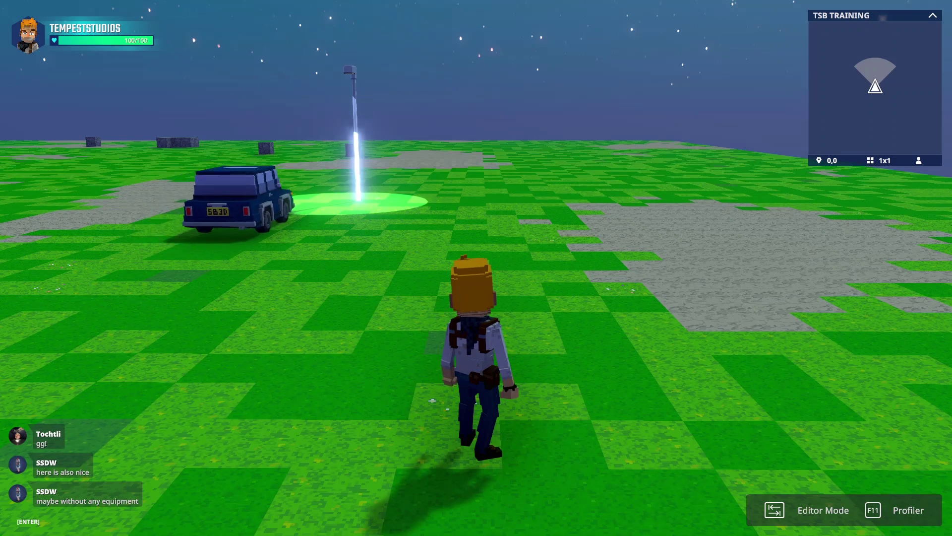
key("s")
key("w")
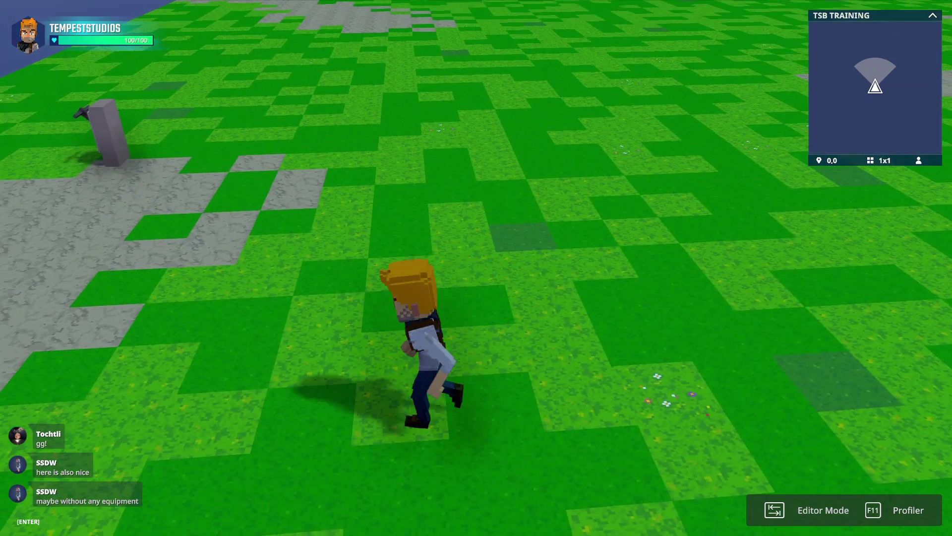
key("w")
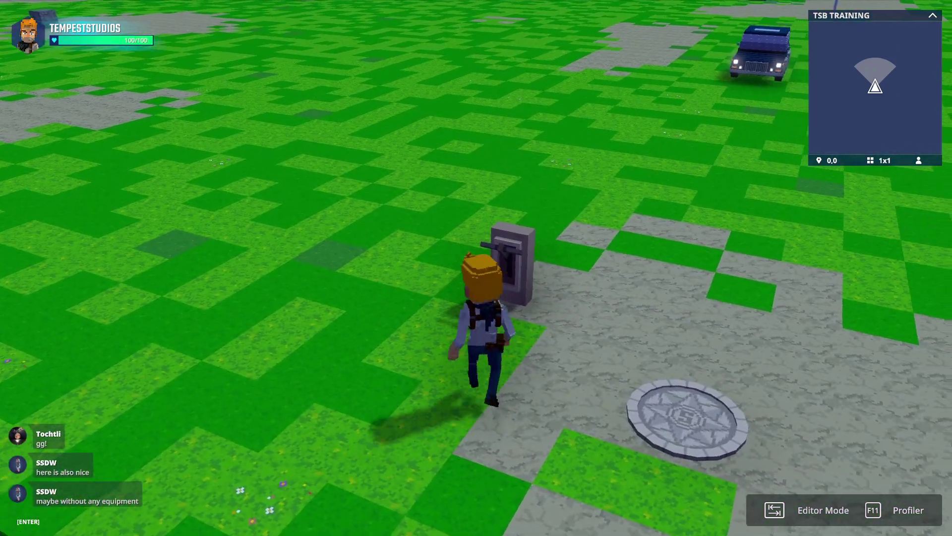
key("w")
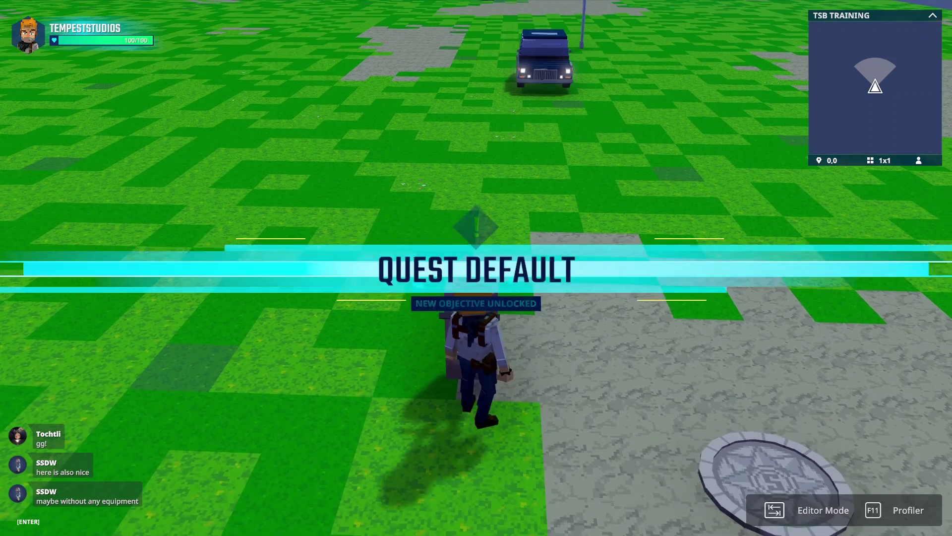
key("w")
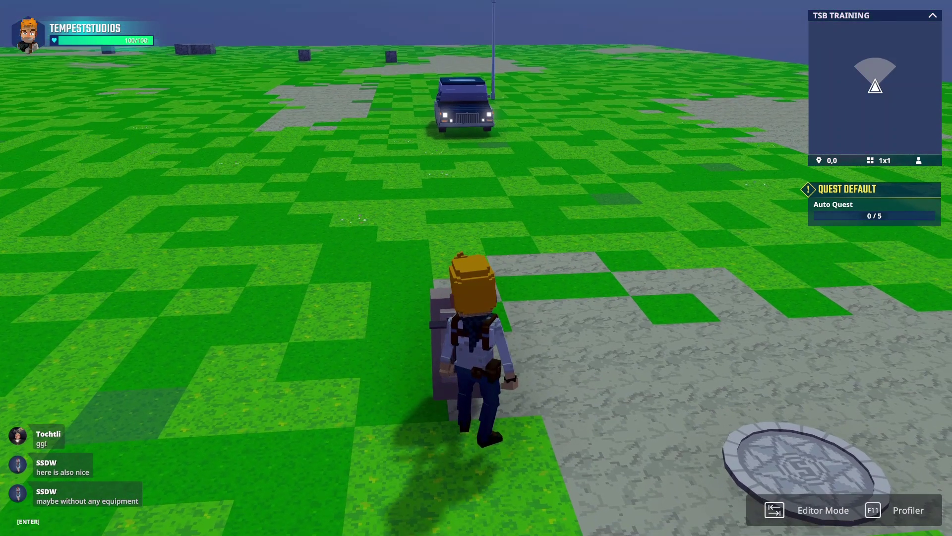
key("d")
key("w")
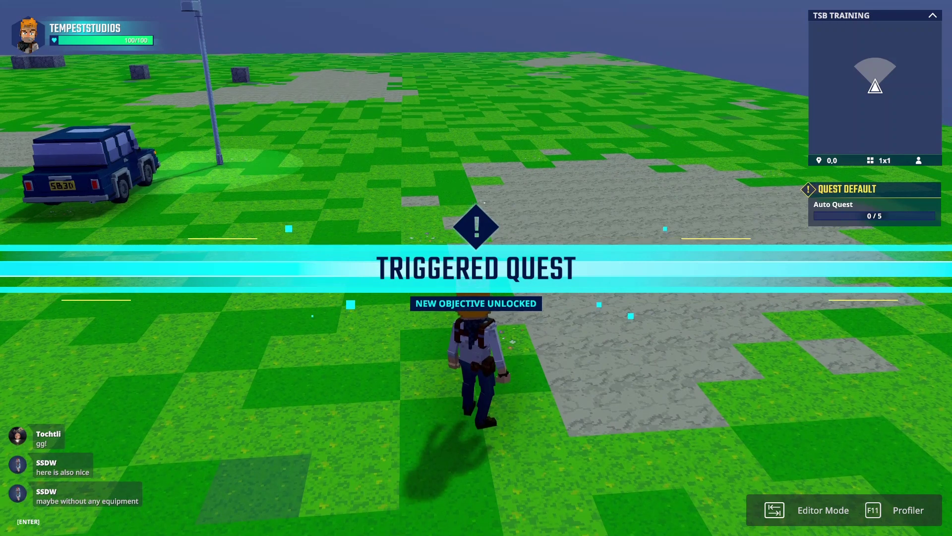
key("w")
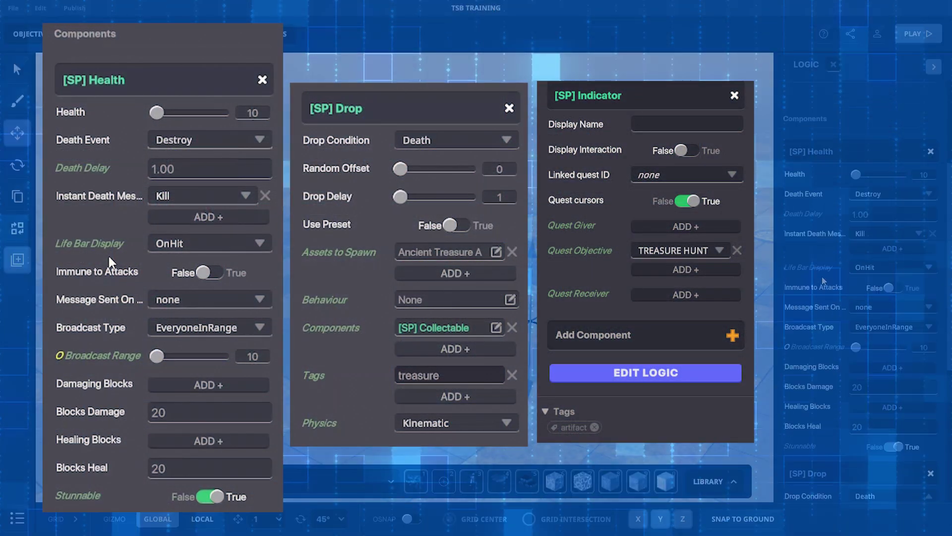
Step: Place four copies of the Ancient Artifact on the grass around the original
scroll(823, 283, "down", 5)
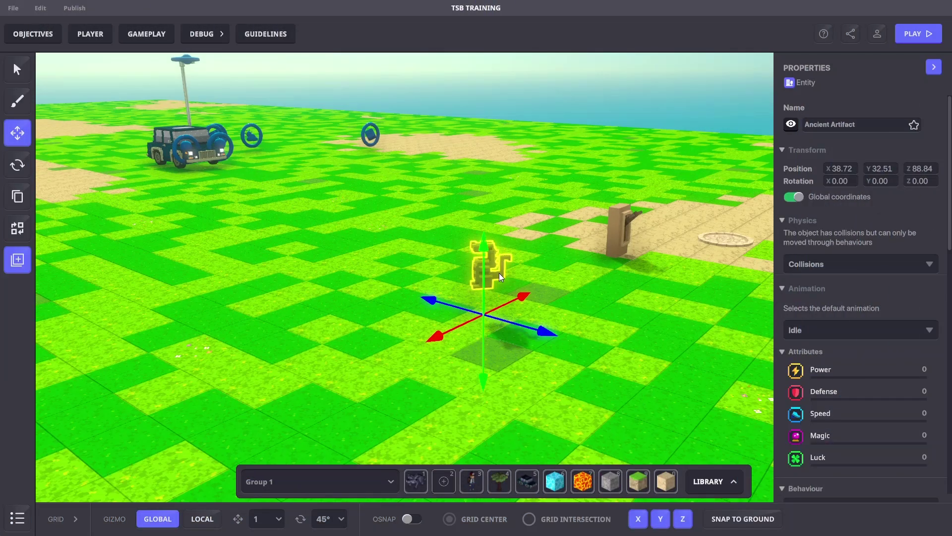
left_click_drag(499, 270, 389, 250)
left_click_drag(389, 250, 184, 347)
left_click_drag(184, 347, 415, 393)
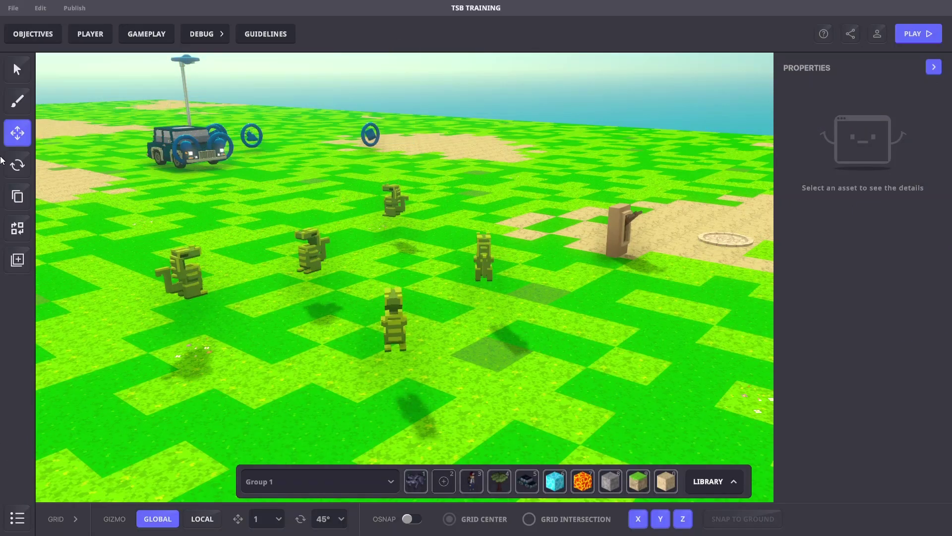
Step: Add a quest named "Treasure Hunt" with the description "Destroy the ancient artifacts and collect all of the treasure."
left_click(49, 35)
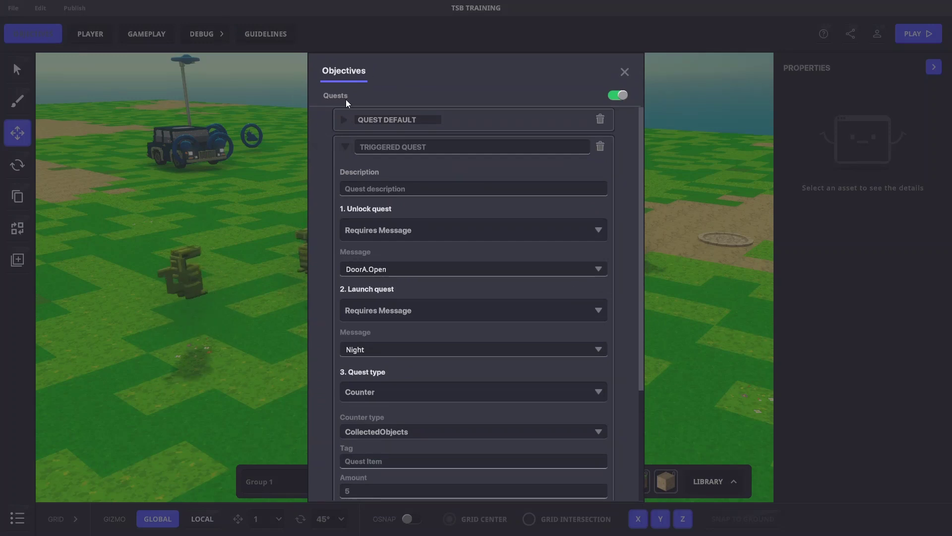
left_click(346, 147)
left_click(382, 168)
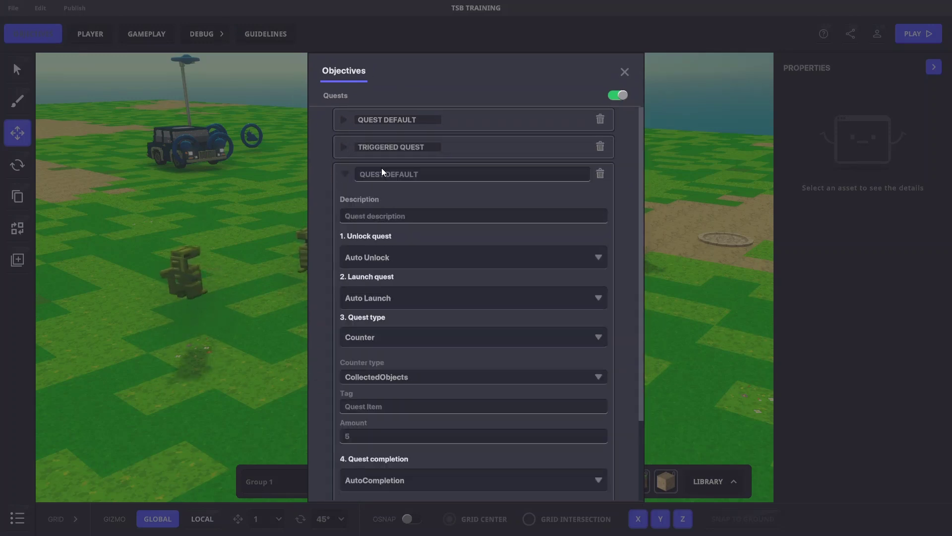
left_click(435, 177)
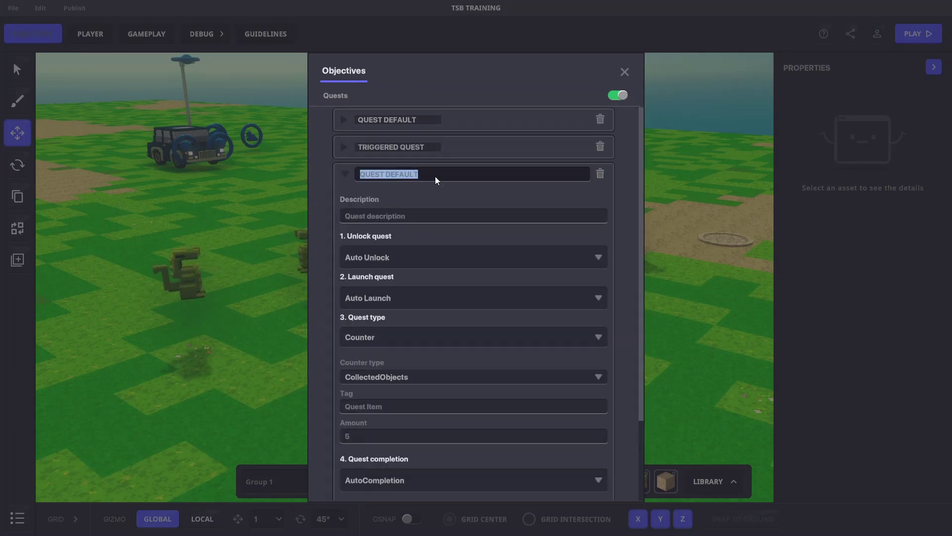
type("Treasure Hunt")
left_click(390, 219)
type("Destroy the ancient artifacts and collect all of the treasure.")
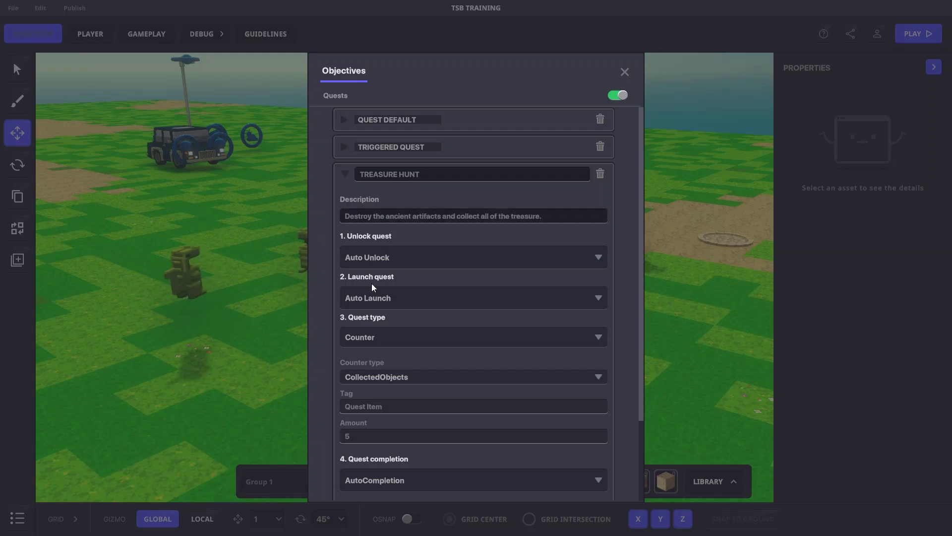
Step: Set the Treasure Hunt quest's counter type to Deaths and its tag to artifact
scroll(405, 278, "down", 2)
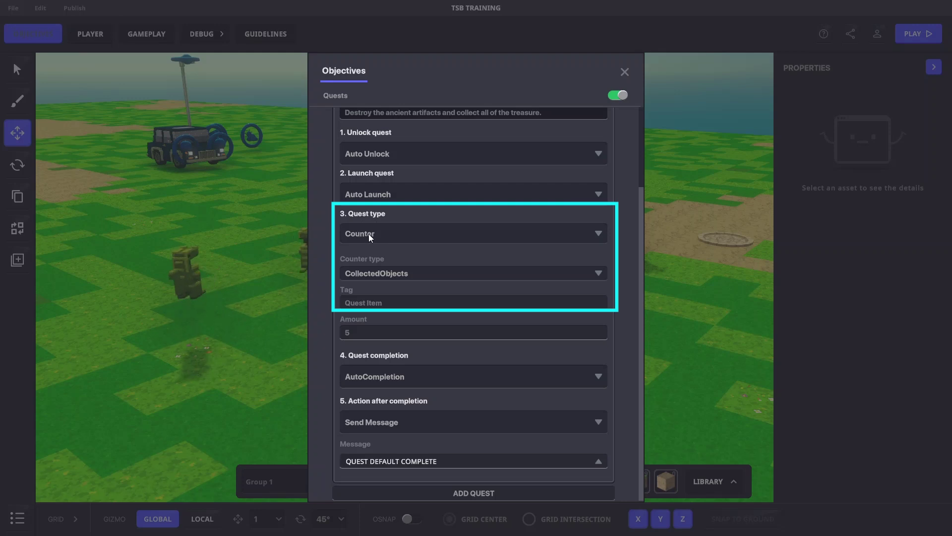
left_click(382, 275)
left_click(367, 302)
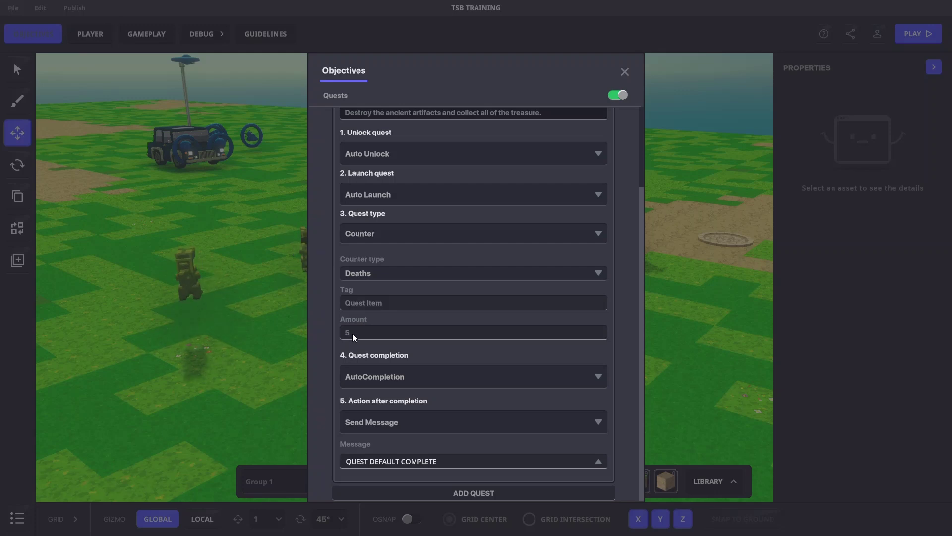
left_click(349, 301)
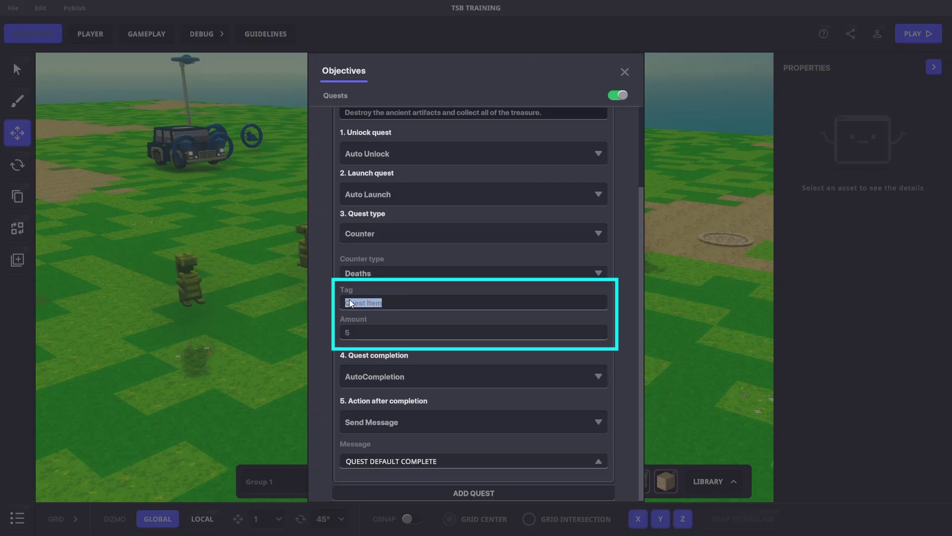
type("a")
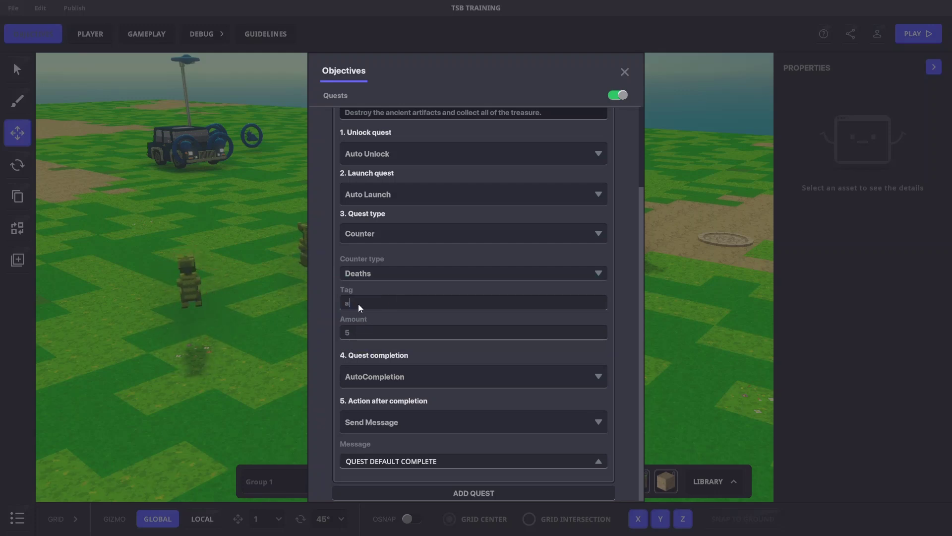
type("rtifact")
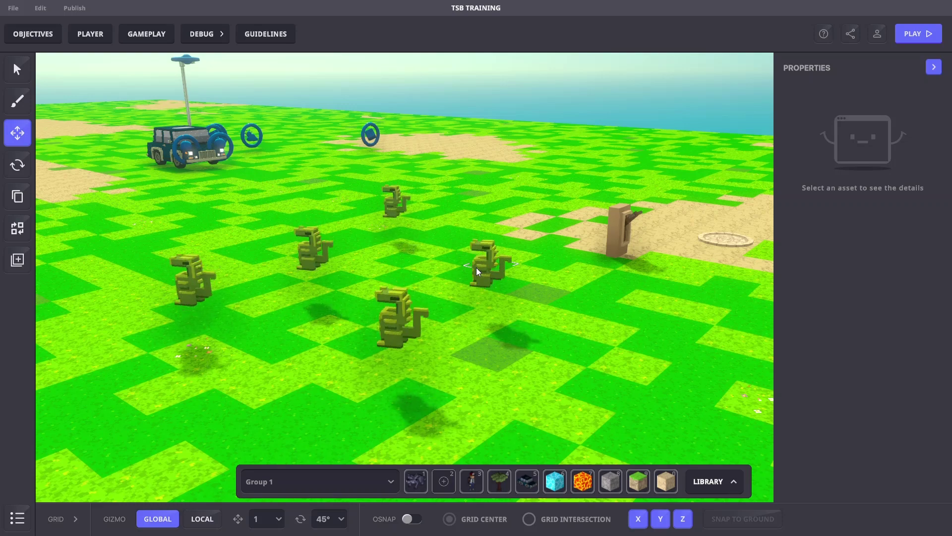
Step: Play-test the Treasure Hunt quest, running the avatar to the ancient artifacts and attacking them
key("Tab")
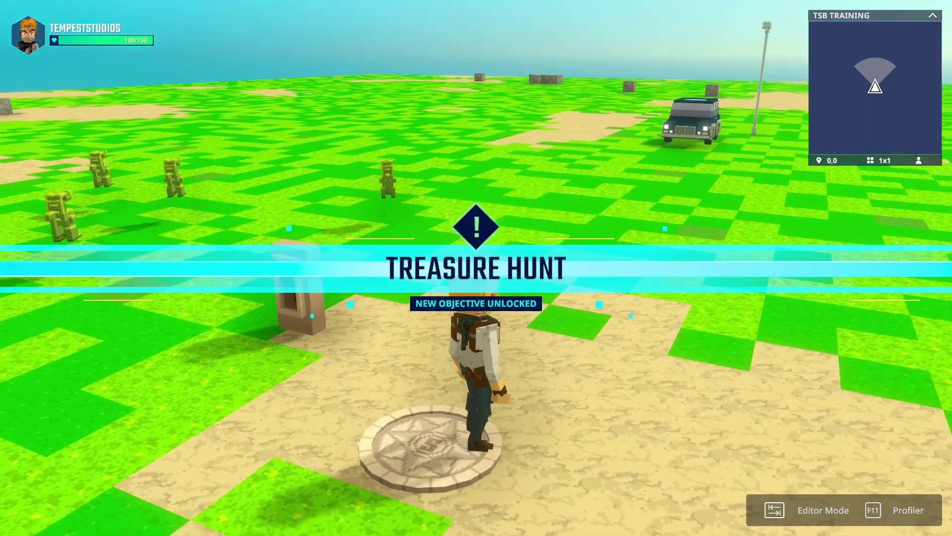
key("w")
key("space")
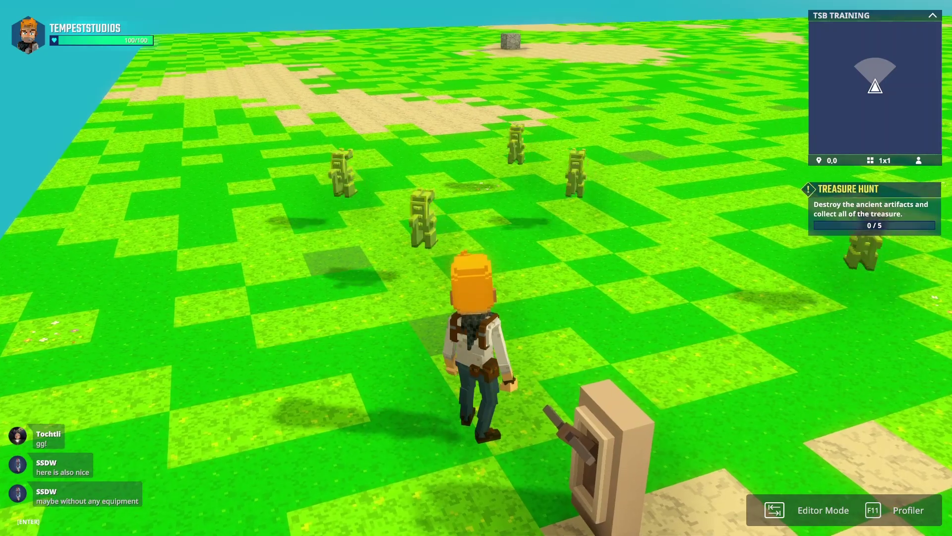
key("w")
left_click(476, 268)
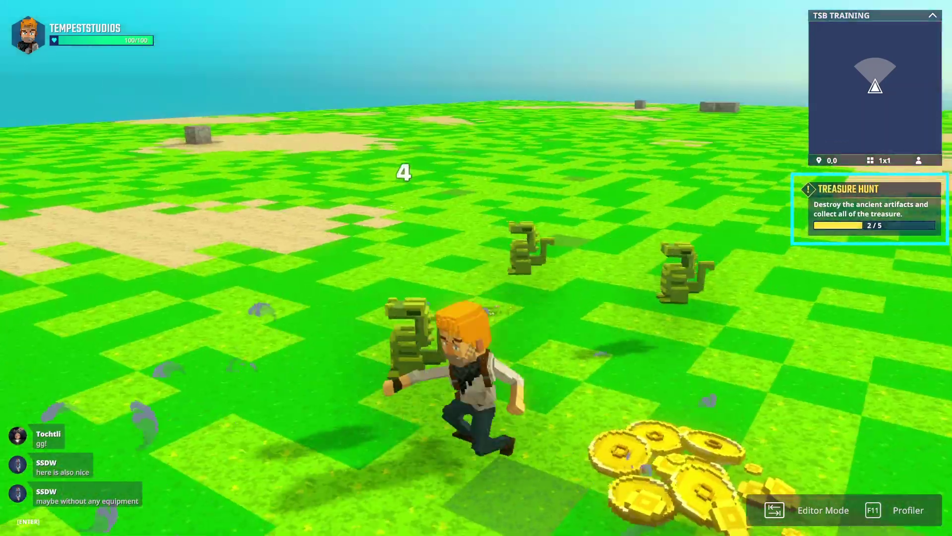
key("w")
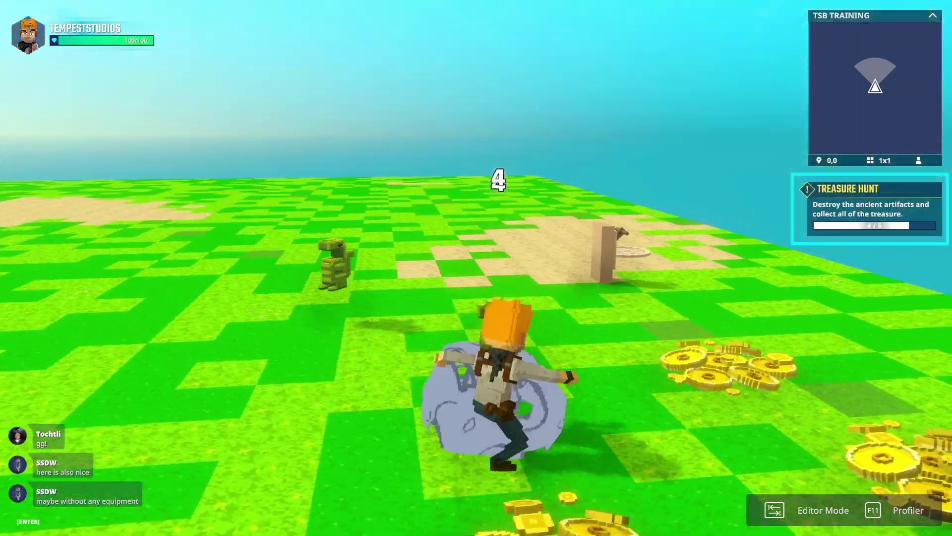
key("w")
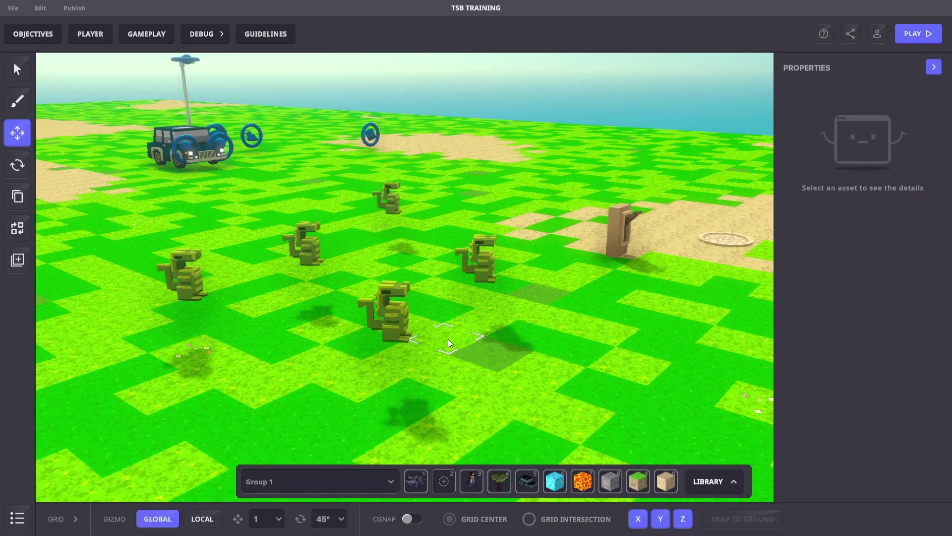
Step: Change the Treasure Hunt quest's counter type to CollectedObjects and its tag to treasure, and close the objectives
left_click(42, 35)
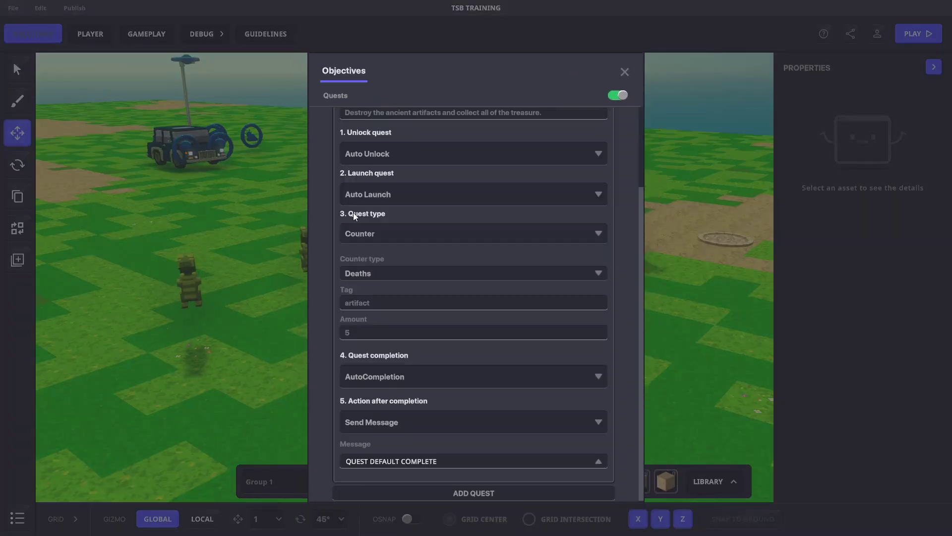
left_click(371, 273)
left_click(369, 286)
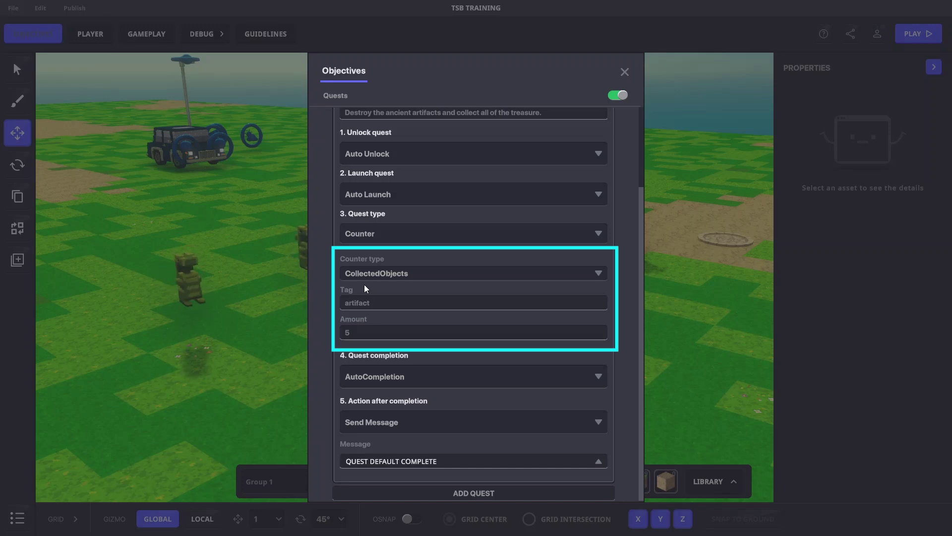
double_click(357, 303)
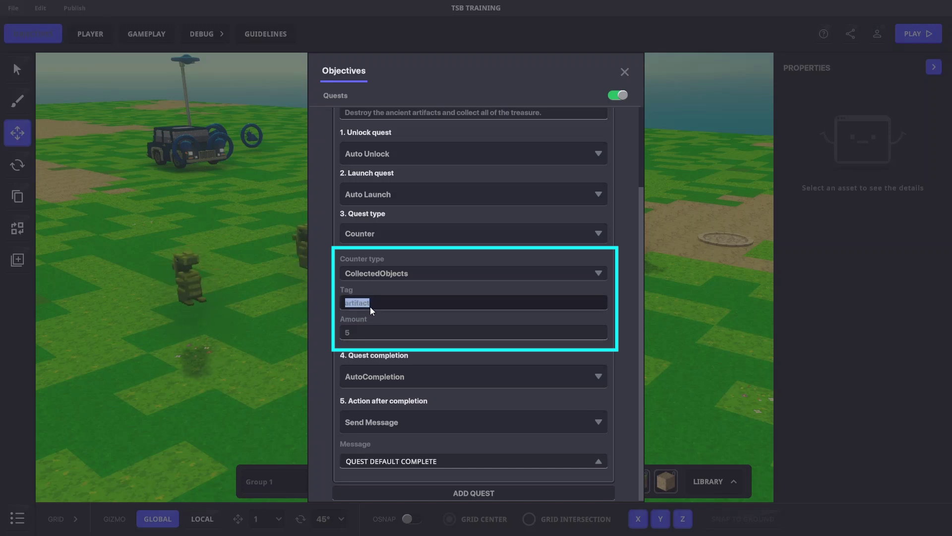
type("treasur")
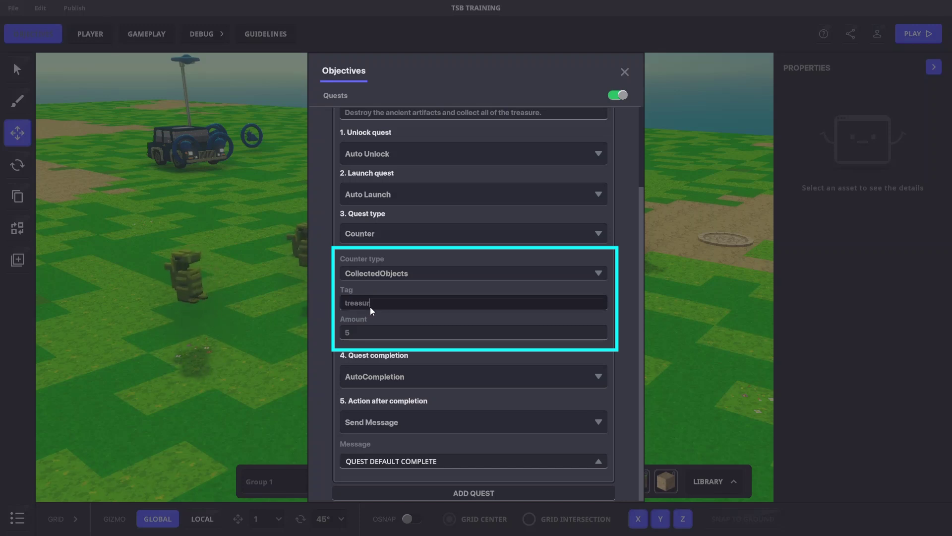
type("e")
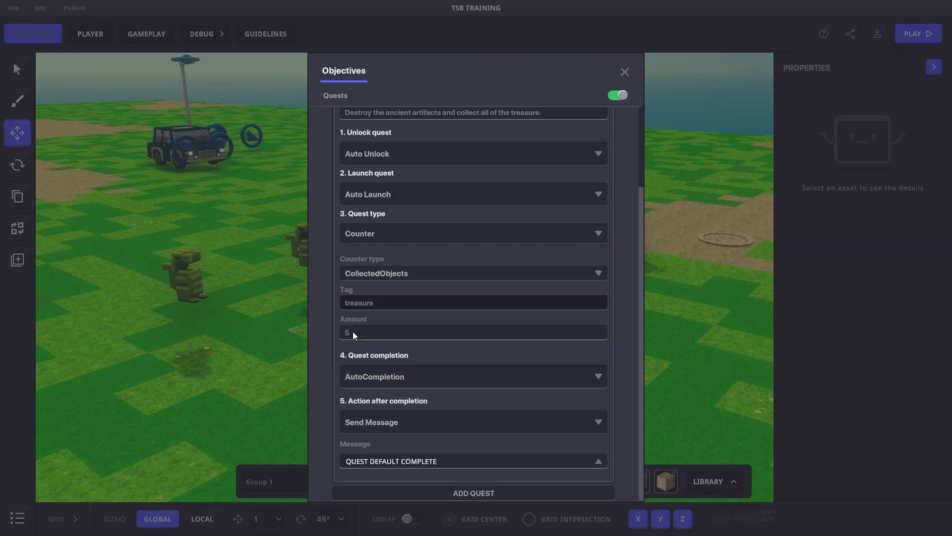
left_click(624, 71)
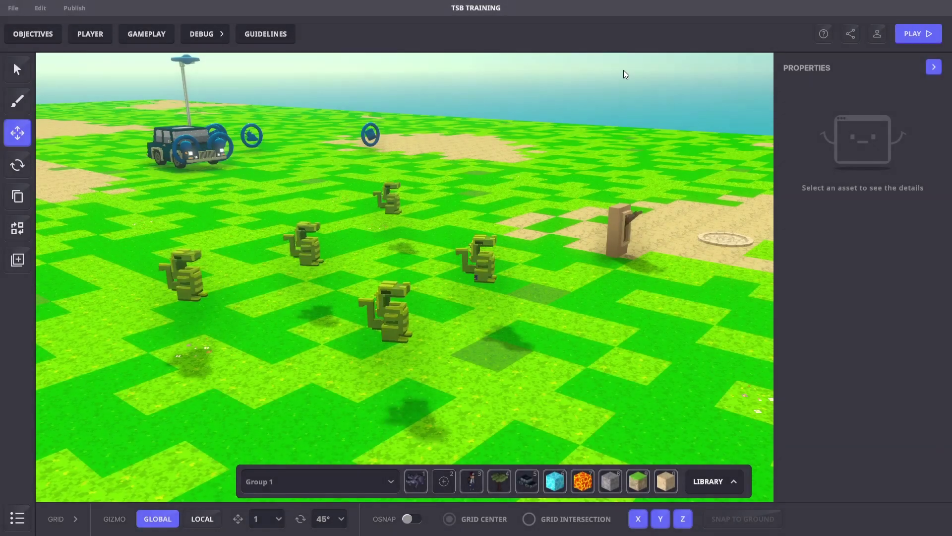
Step: Play-test the Treasure Hunt quest by destroying ancient artifacts and picking up the treasure they drop
key("Tab")
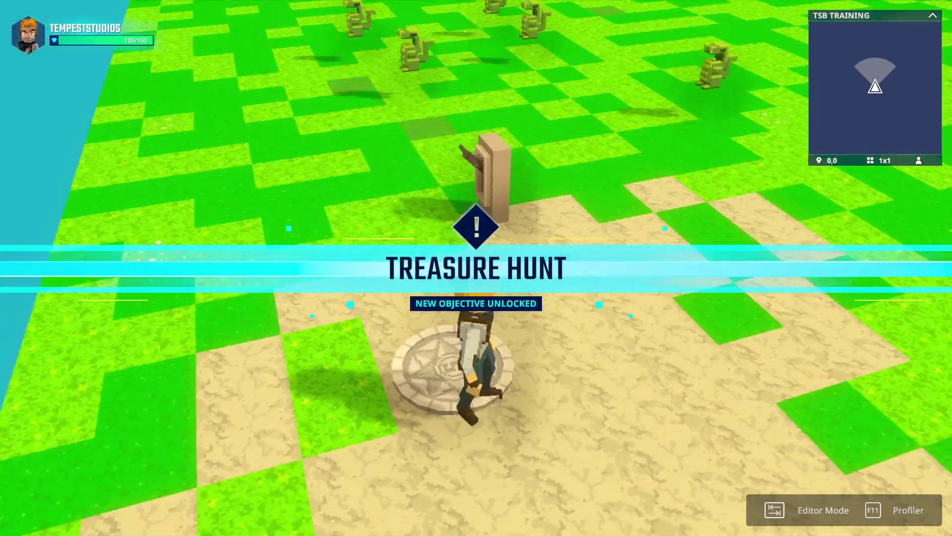
key("w")
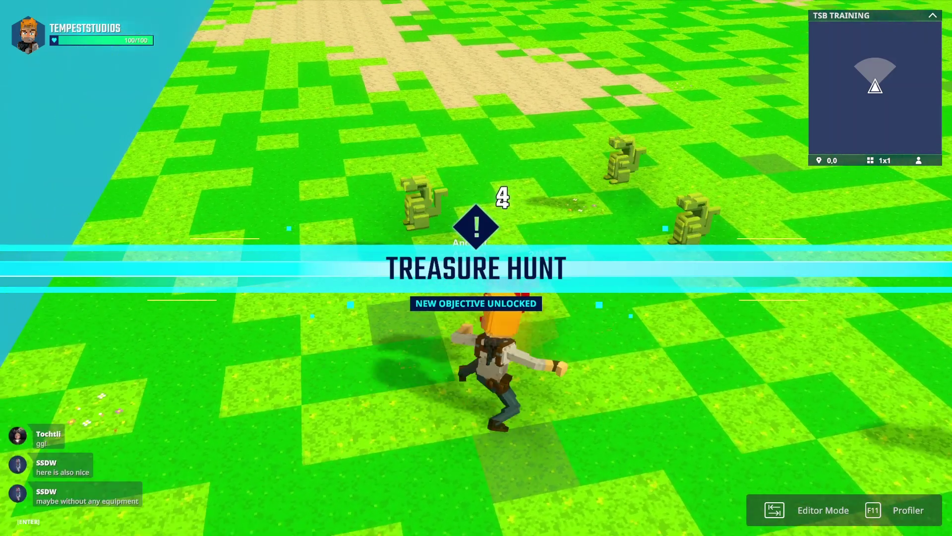
left_click(477, 268)
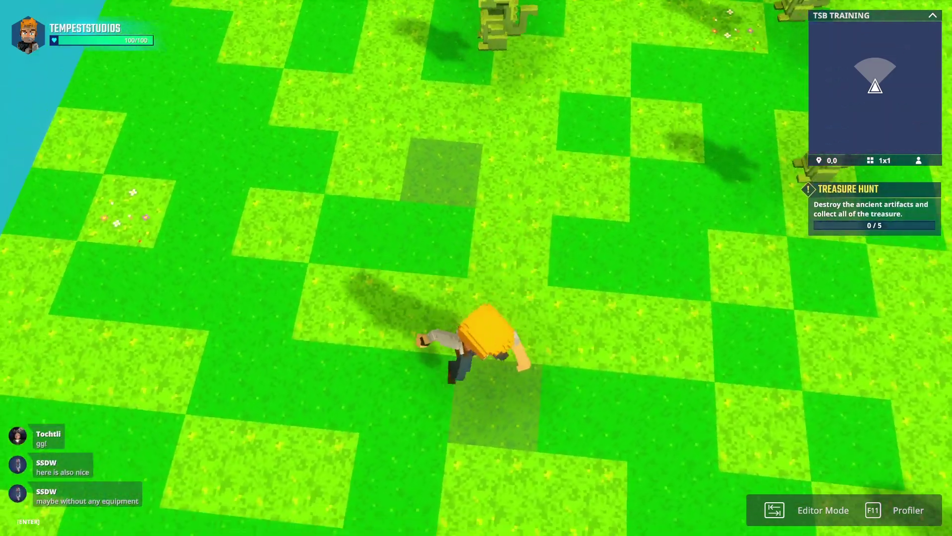
key("w")
left_click(476, 268)
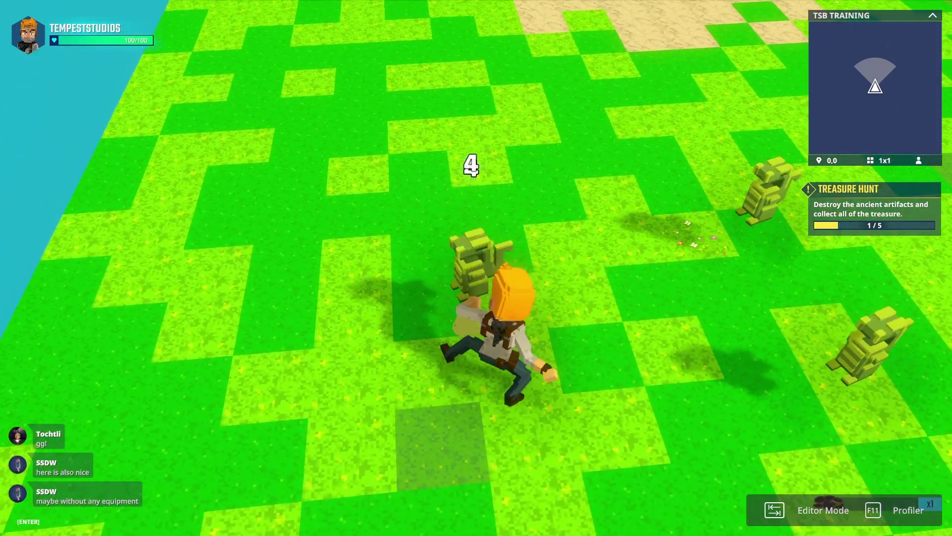
left_click(476, 268)
left_click(476, 268)
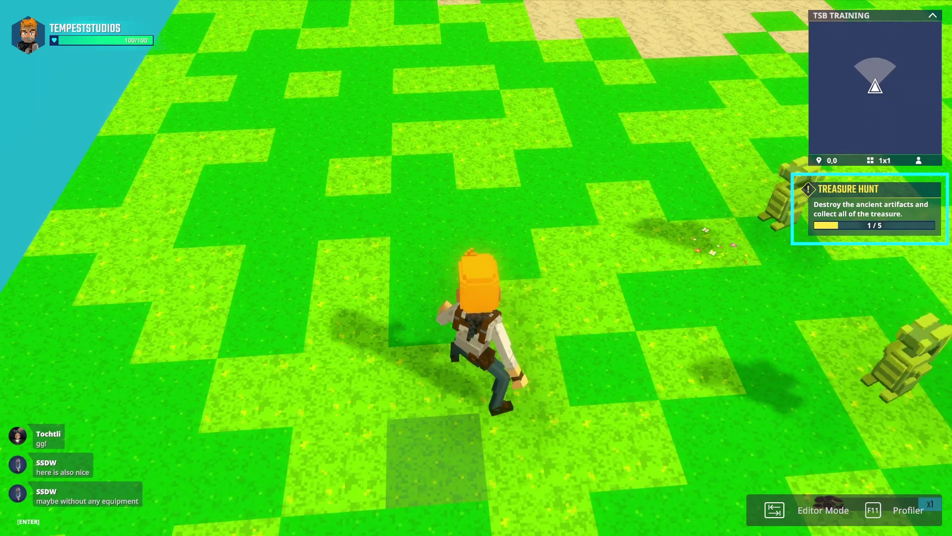
key("s")
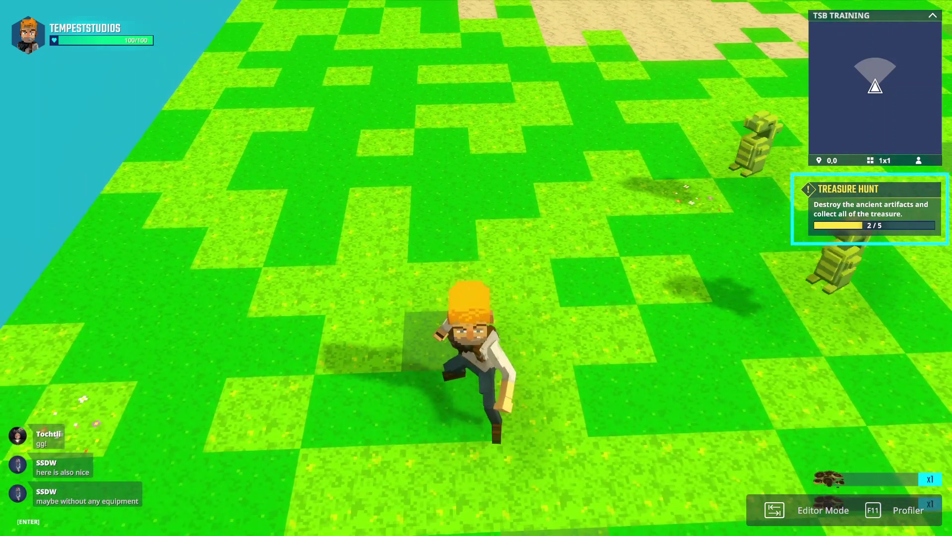
key("w")
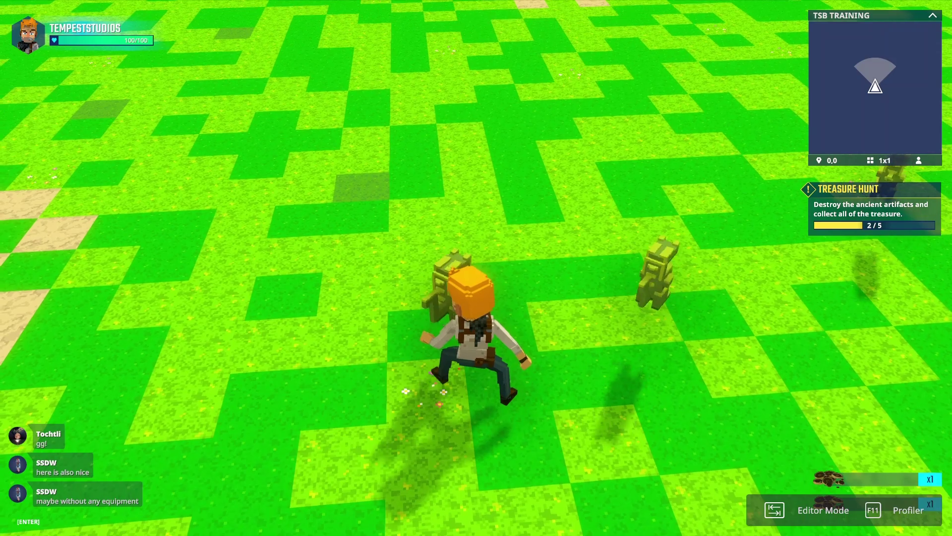
left_click(476, 267)
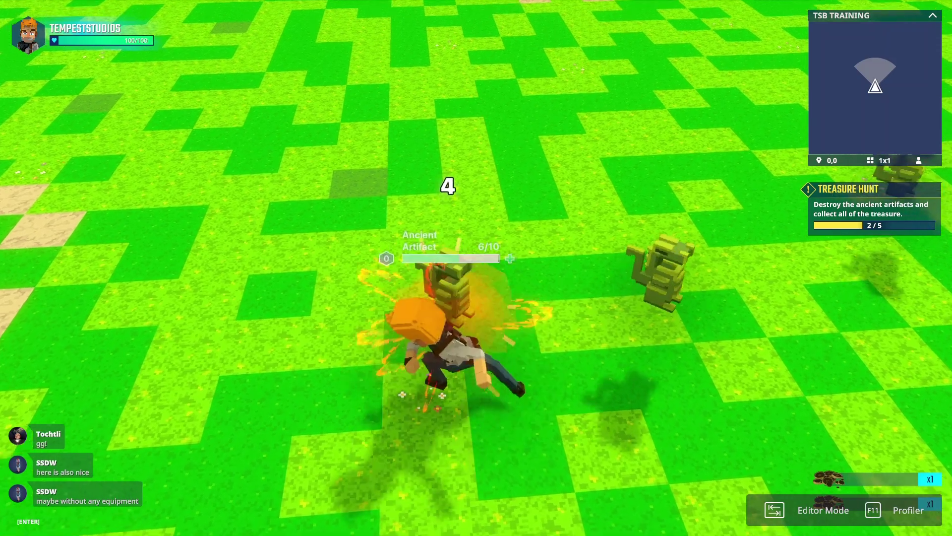
left_click(476, 267)
left_click(476, 268)
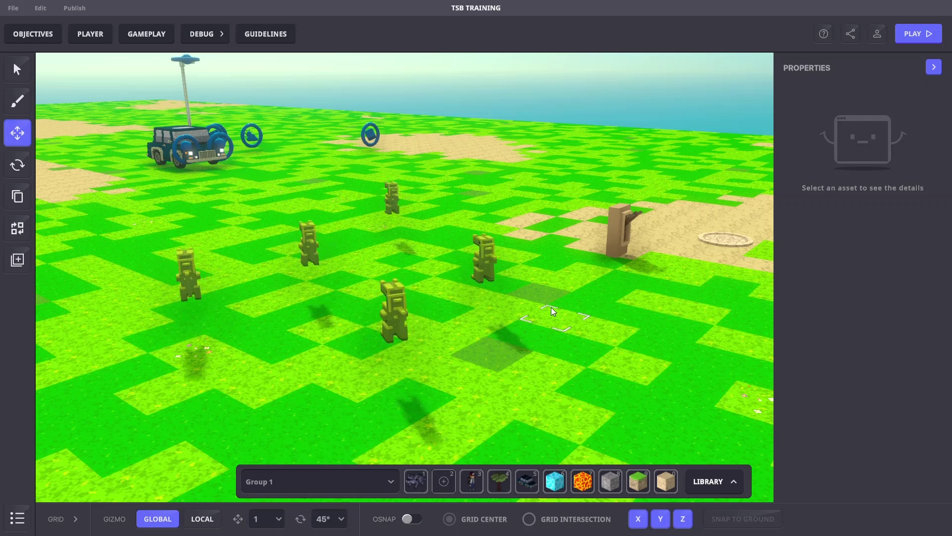
Step: Set Jet's Asker answer 1 to send Q.Treasure.Launch, with a Toggle component that turns the dialogue off on that message
scroll(551, 307, "down", 3)
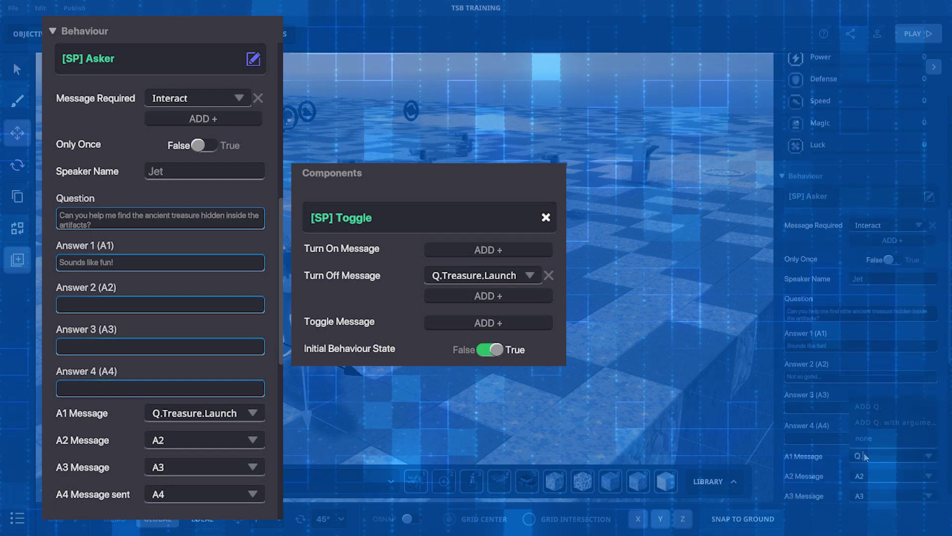
left_click(876, 358)
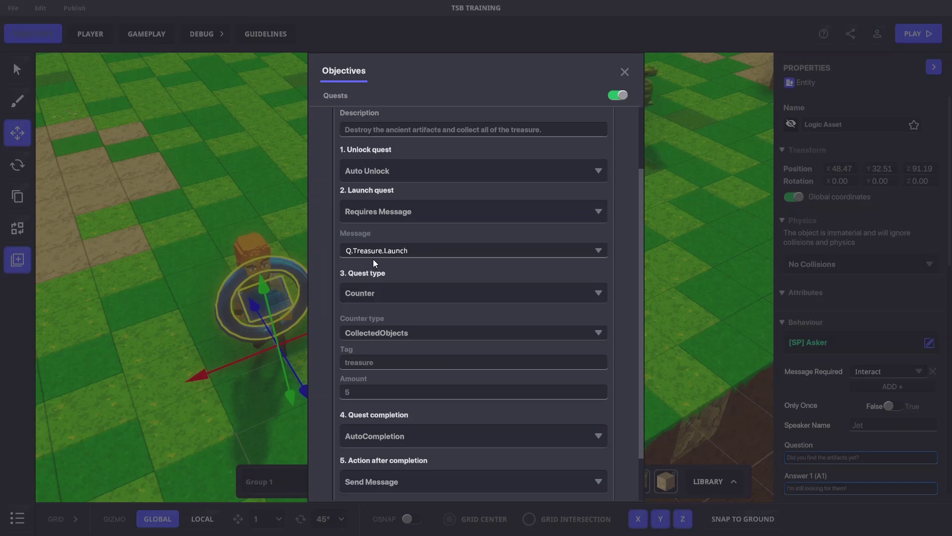
Step: Review the Treasure Hunt quest's launch settings and enter a Q.Treasure message for it to send after completion
scroll(382, 247, "up", 2)
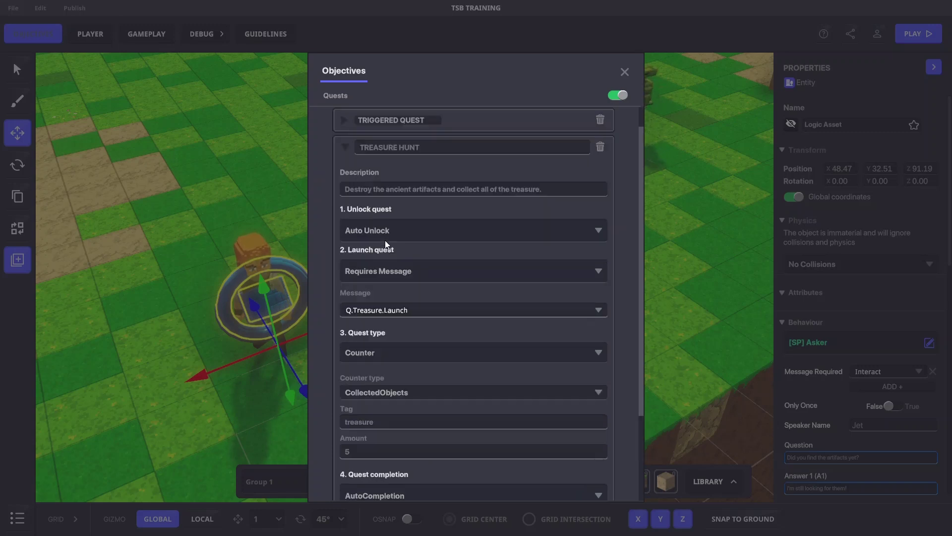
scroll(382, 228, "up", 1)
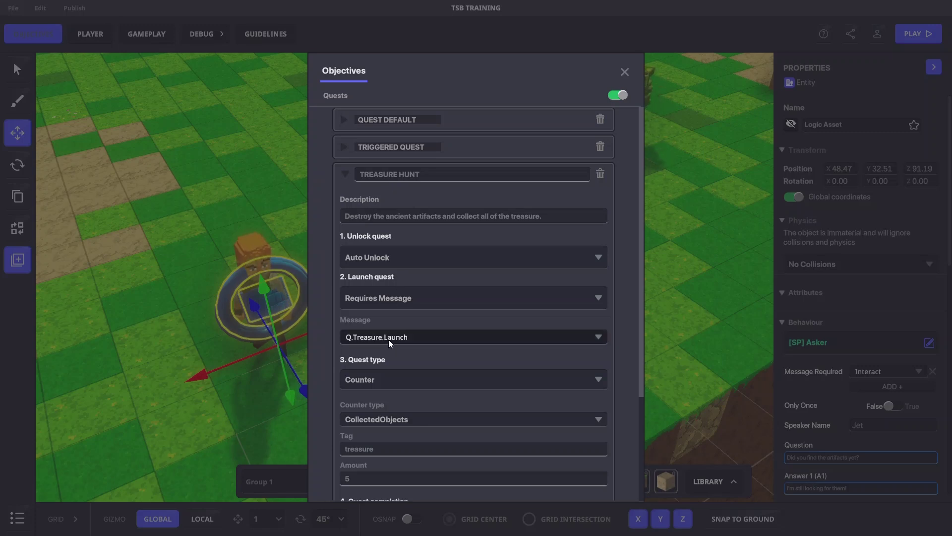
scroll(388, 341, "down", 5)
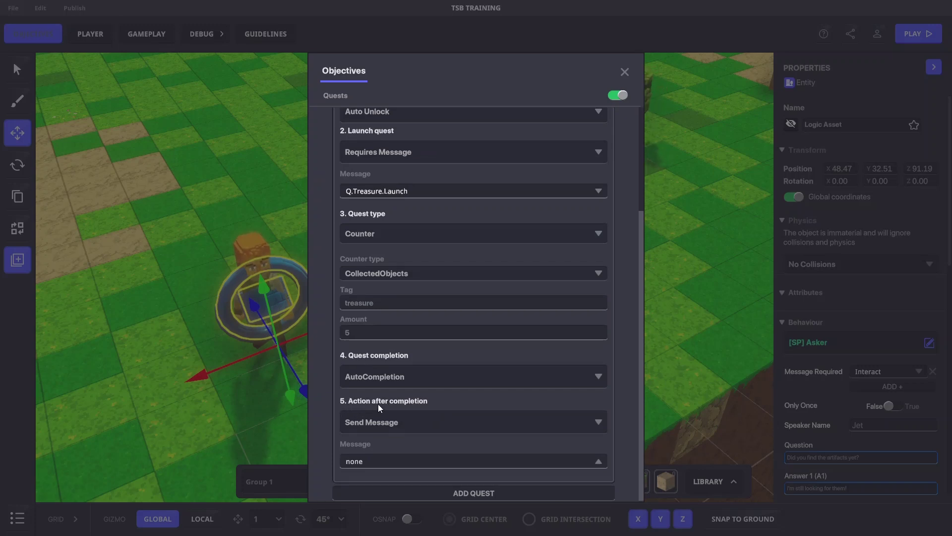
type("Q")
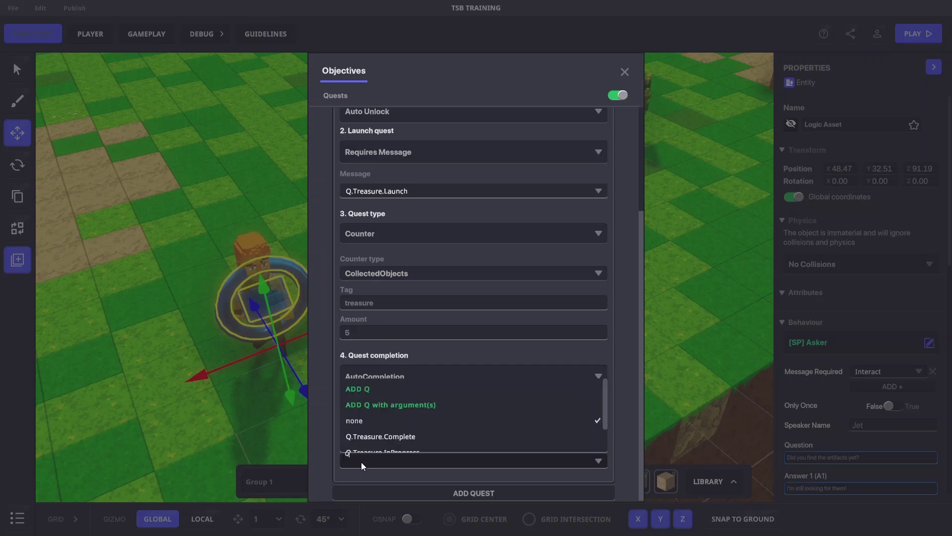
type(".Treasure.")
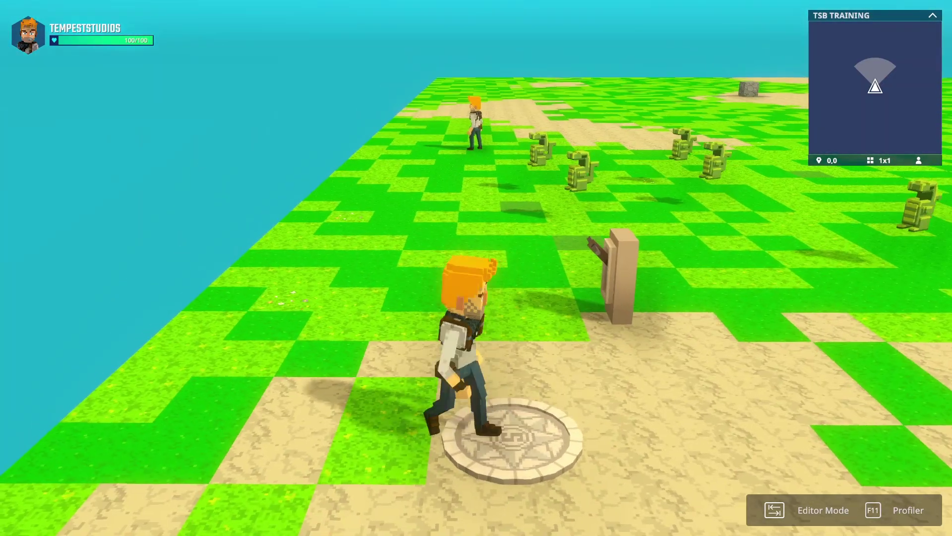
Step: In play mode, walk to Jet, talk to him and accept the quest with the answer "Sounds like fun!"
key("w")
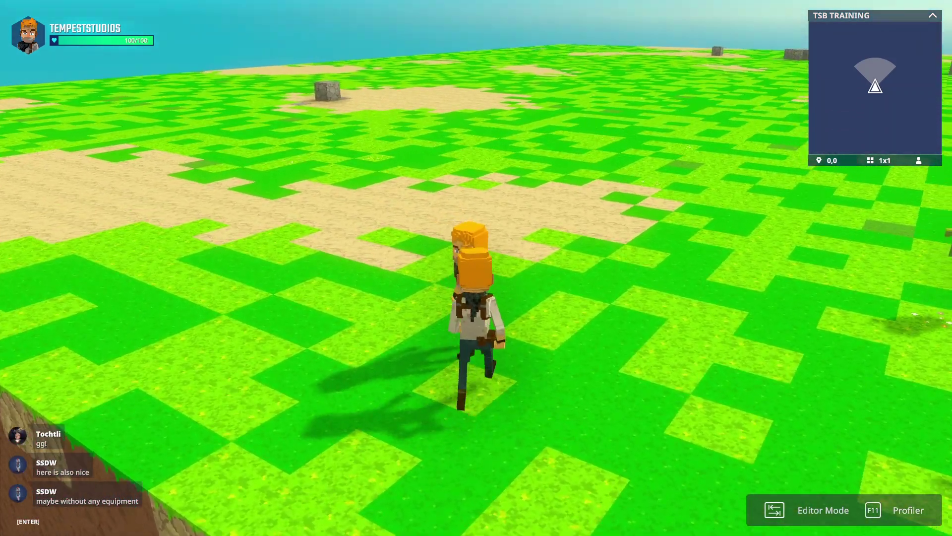
key("Return")
type("Can")
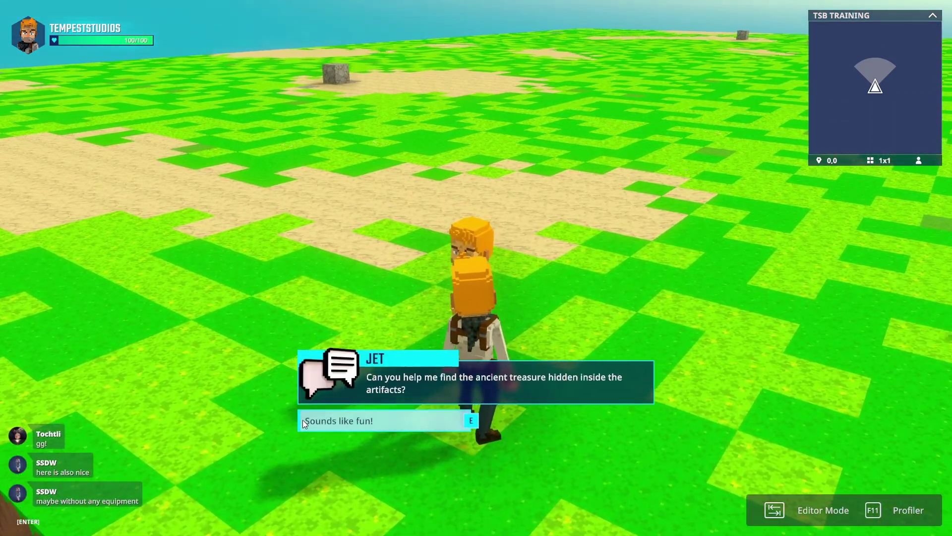
left_click(408, 424)
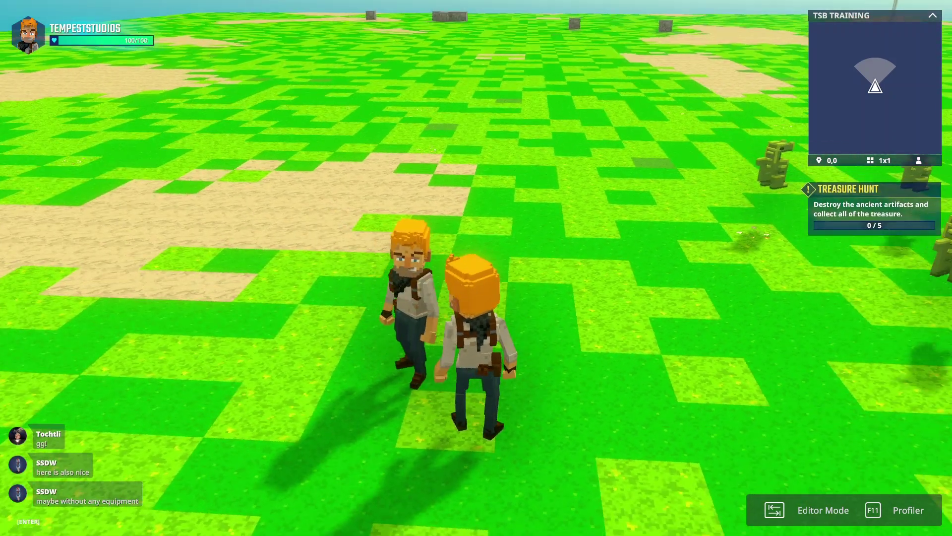
Step: Run the avatar to the ancient artifacts and attack them to release the treasure
key("w")
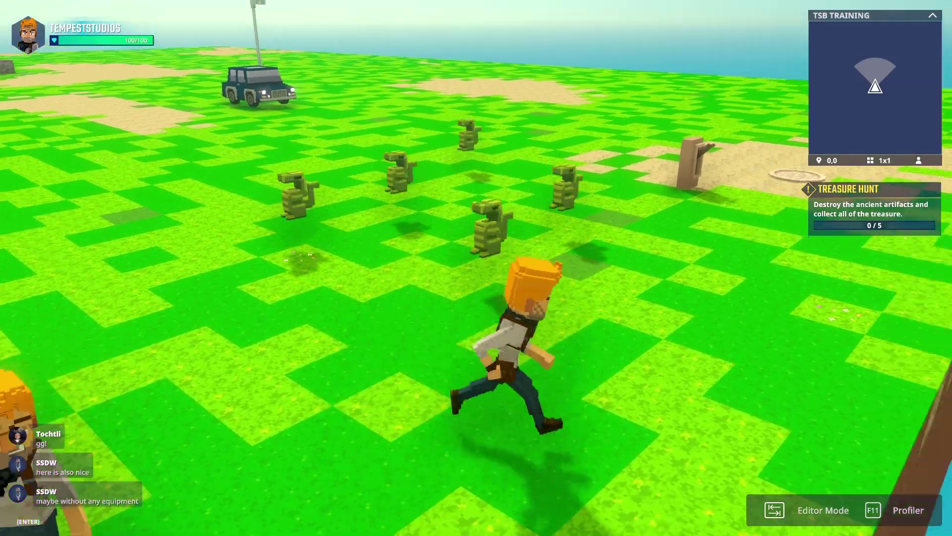
left_click(476, 267)
left_click(476, 268)
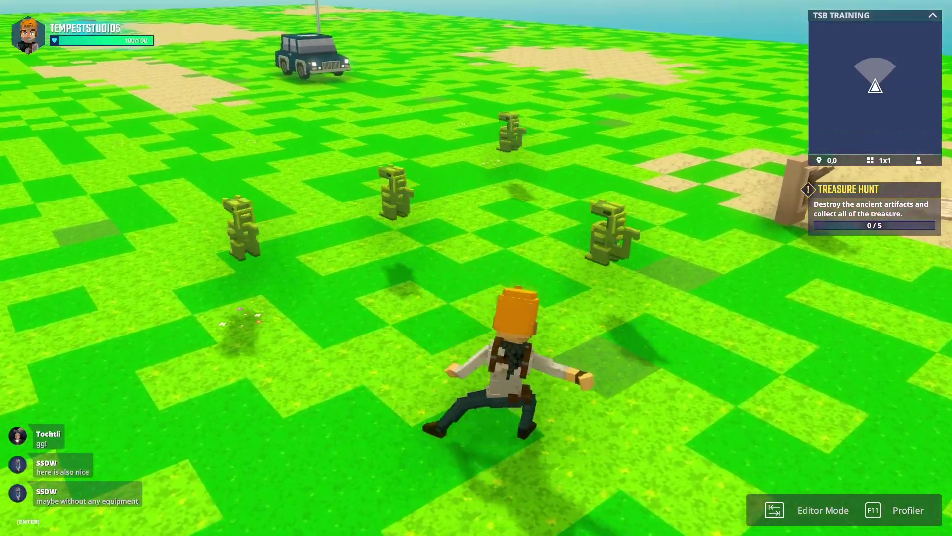
key("w")
left_click(476, 268)
key("w")
left_click(476, 268)
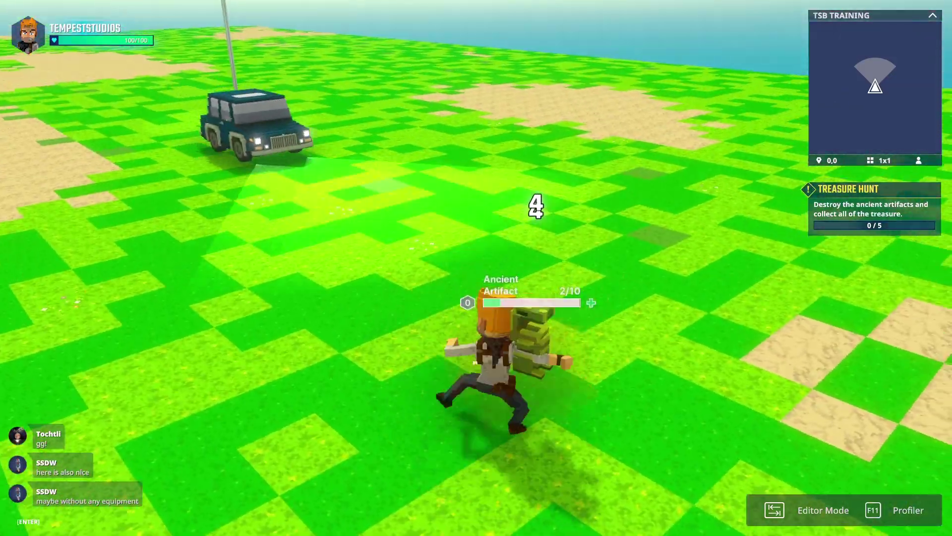
left_click(476, 268)
Step: Return to Jet with the quest in progress and answer his question with "I'm still looking for them!"
key("w")
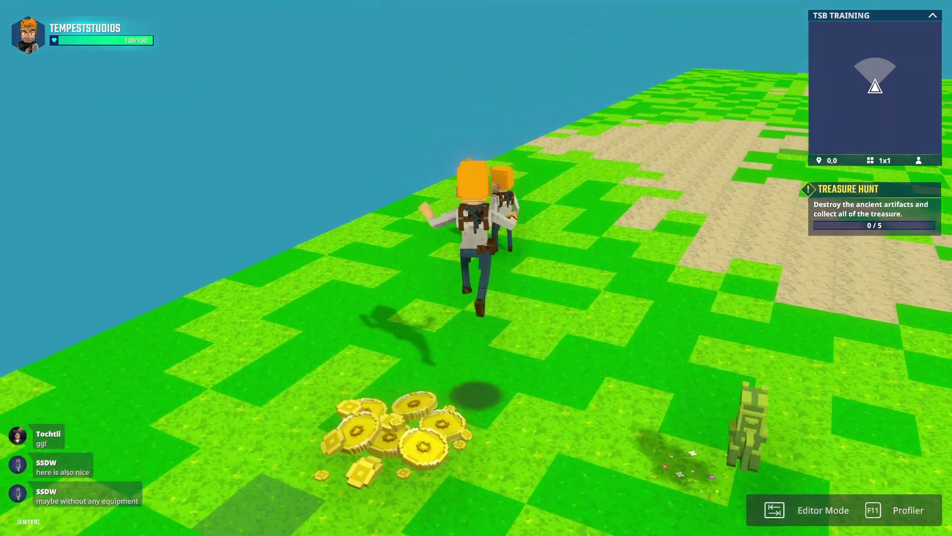
key("w")
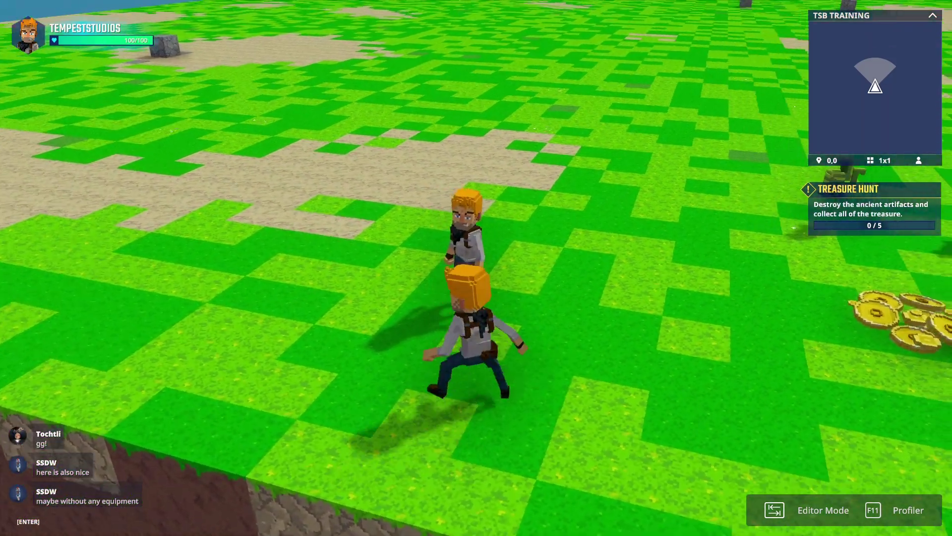
key("e")
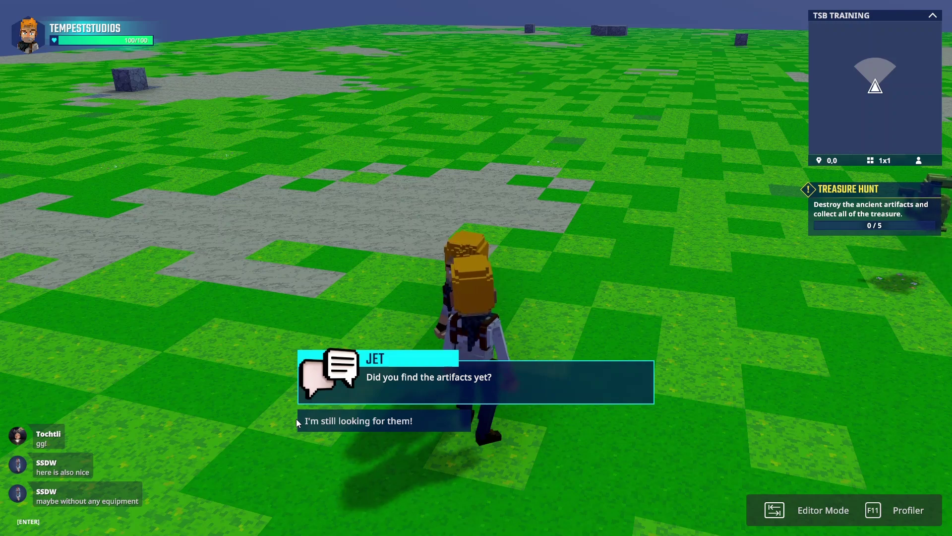
left_click(348, 422)
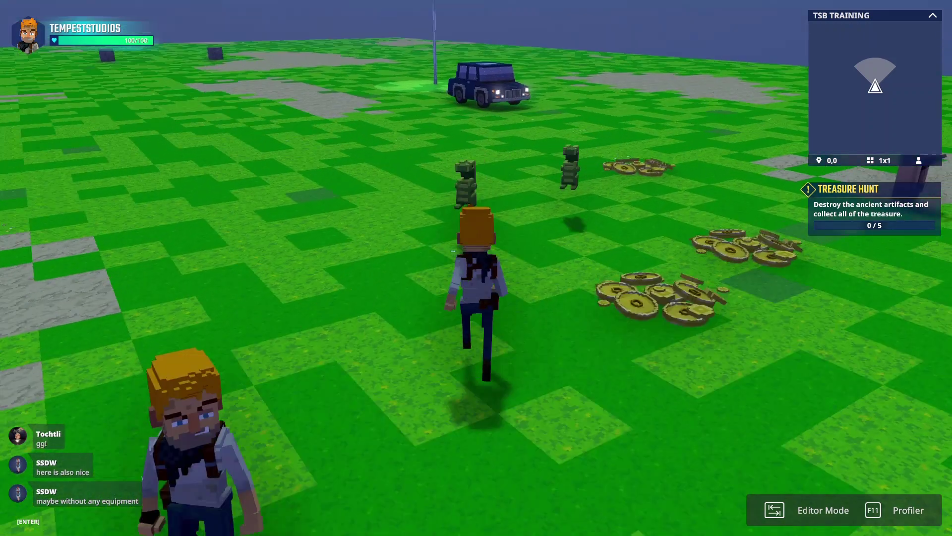
Step: Destroy the remaining artifacts and collect all five treasures
key("w")
left_click(476, 267)
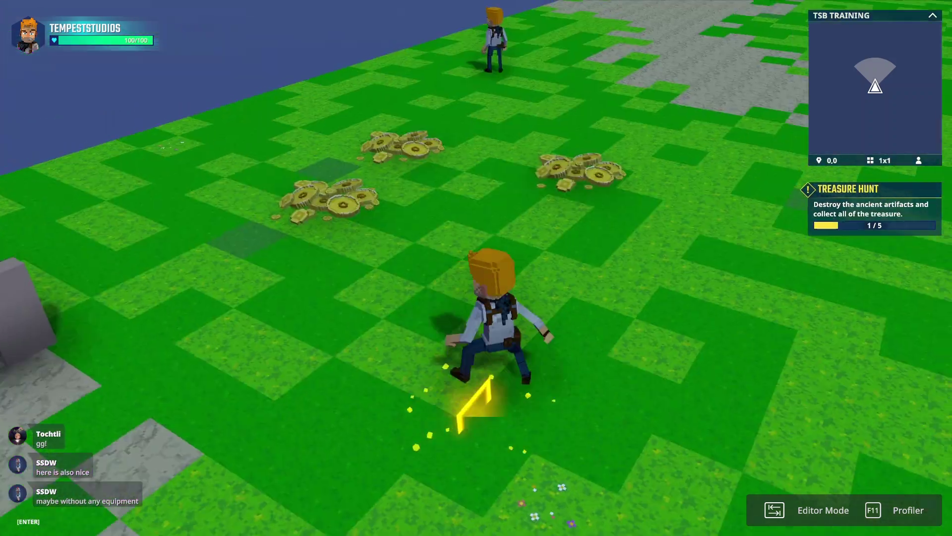
key("a")
key("w")
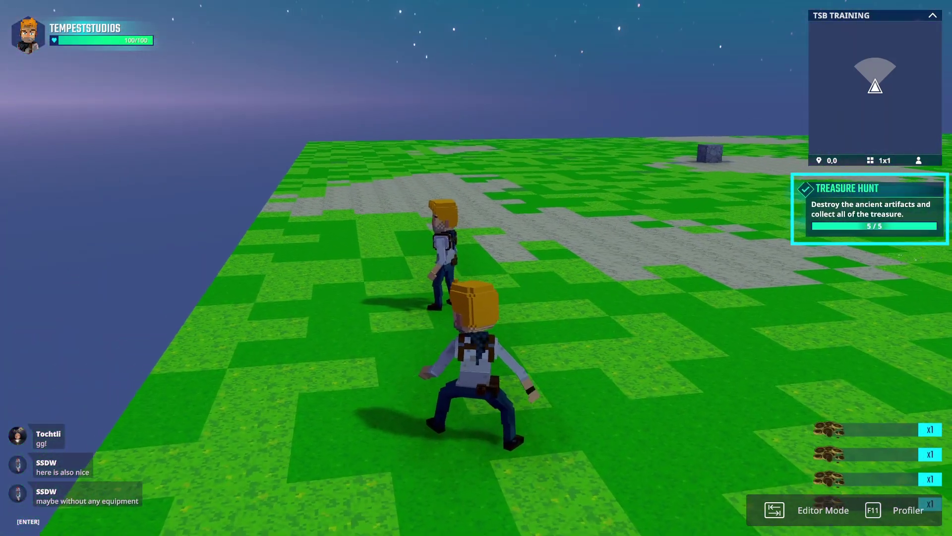
Step: Walk back to Jet with the treasure and talk to him to test the quest's completion dialogue
key("a")
key("w")
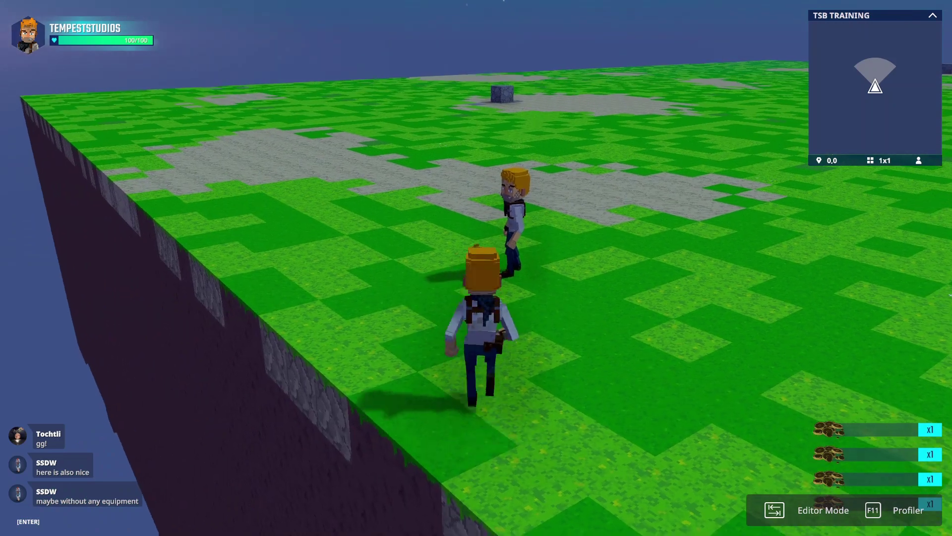
key("e")
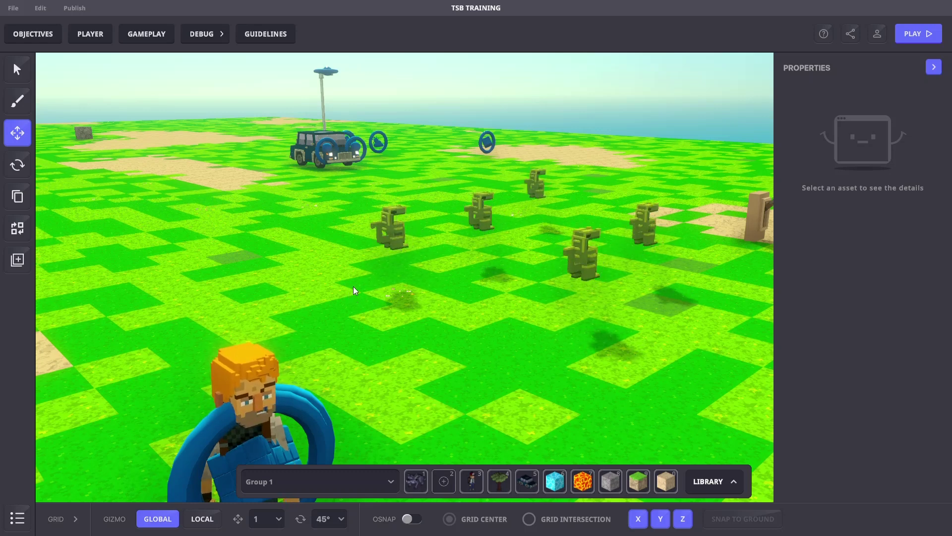
Step: Add Indicator components linked to TREASURE HUNT with quest cursors on, making Jet the quest giver and the treasure the quest objective
left_click(260, 350)
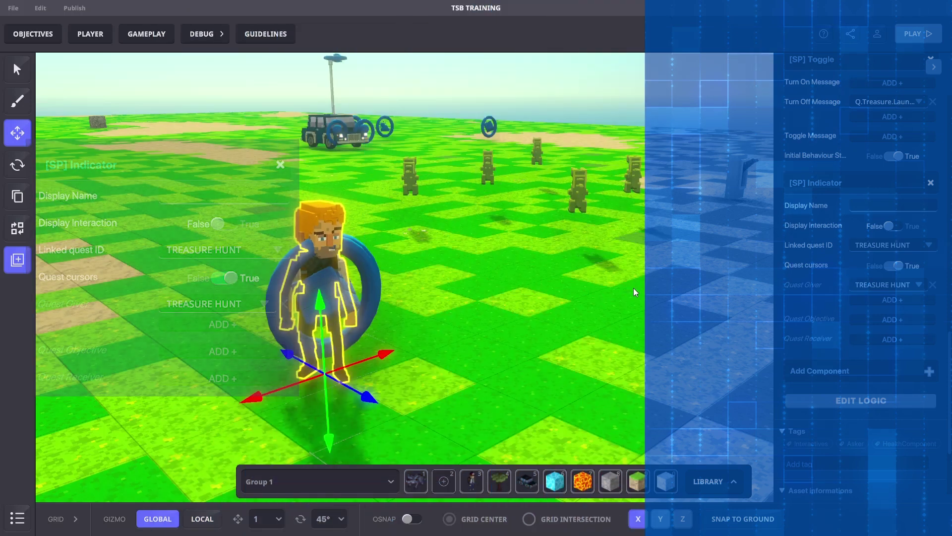
left_click(629, 293)
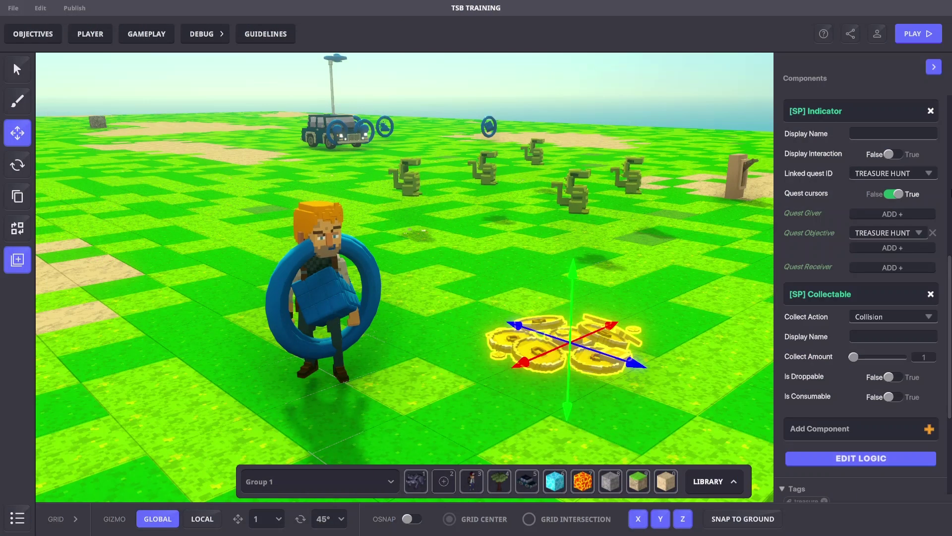
Step: Save the treasure as a new preset named "Ancient Treasure A" and delete the treasure from the scene
scroll(834, 126, "up", 8)
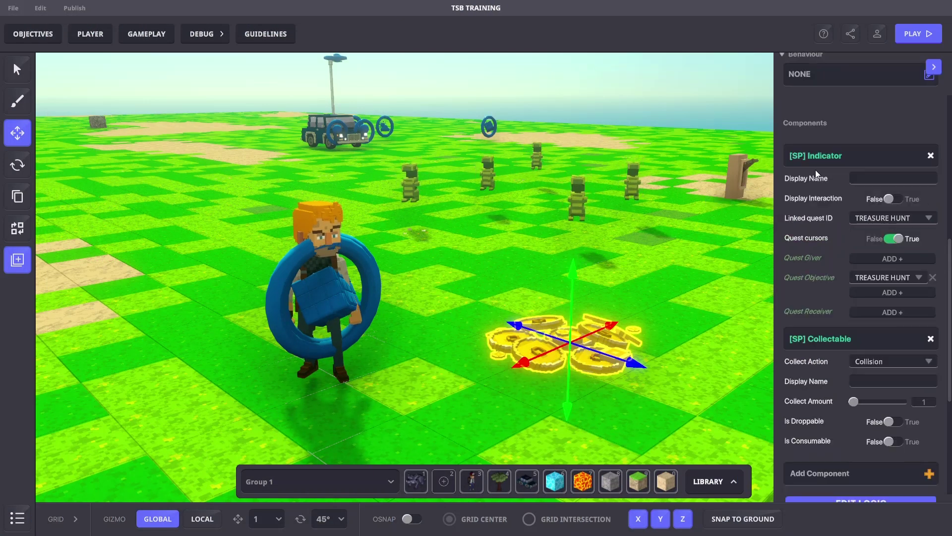
left_click(833, 127)
key("ctrl+c")
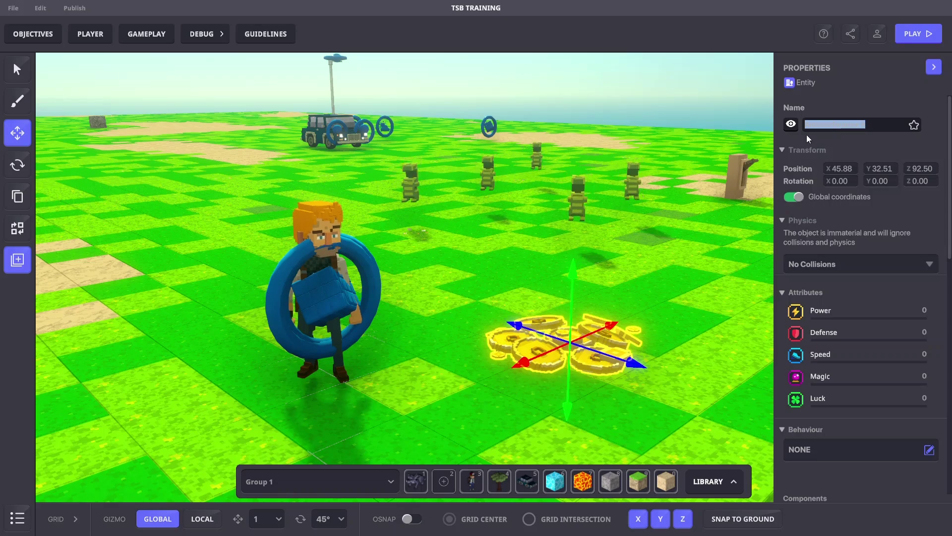
left_click(17, 259)
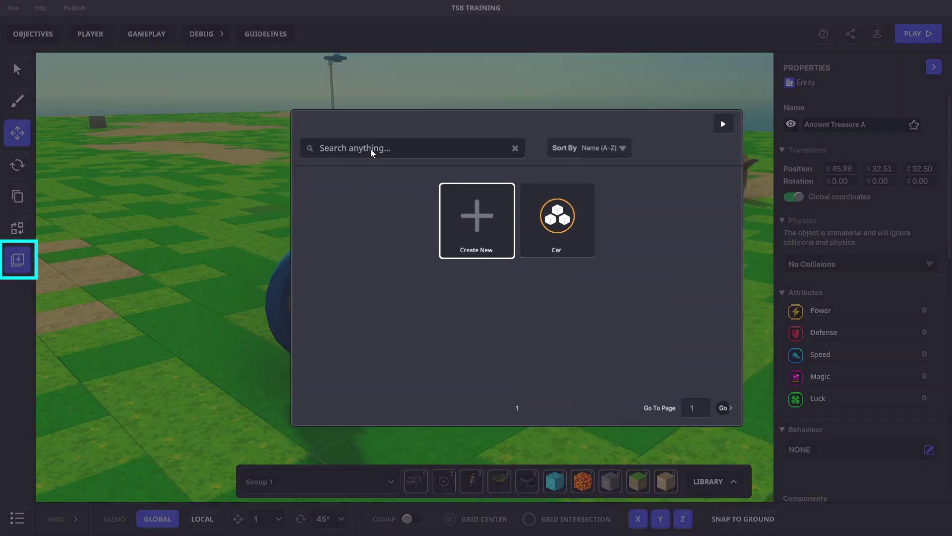
left_click(371, 149)
key("ctrl+v")
left_click(515, 148)
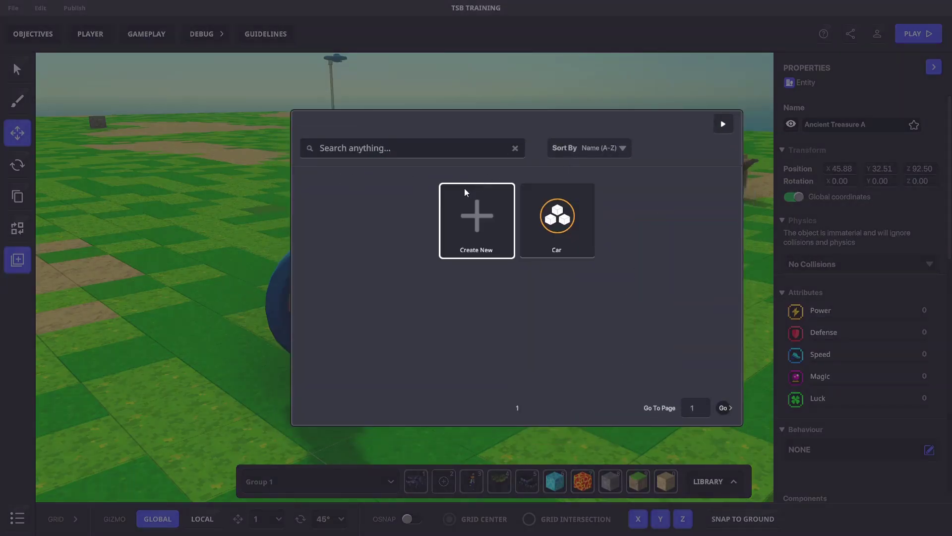
left_click(471, 218)
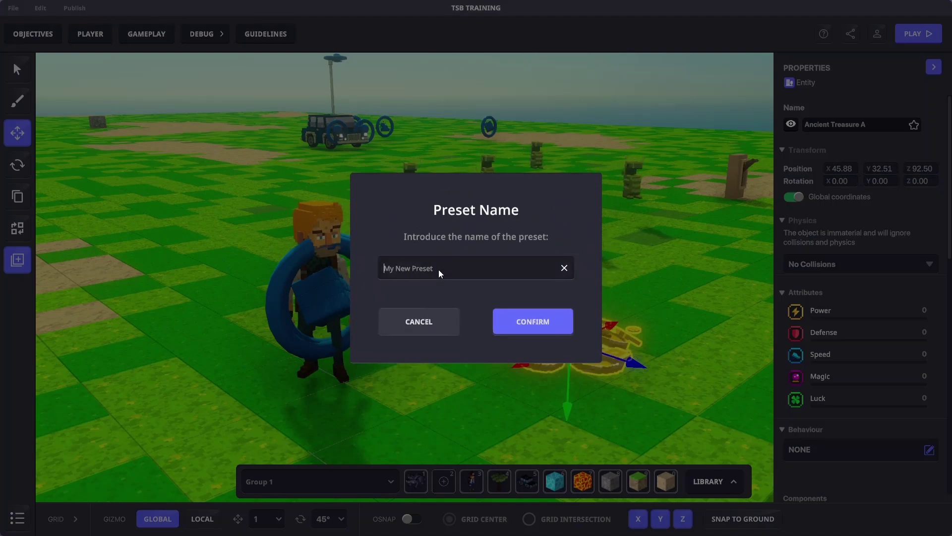
left_click(519, 323)
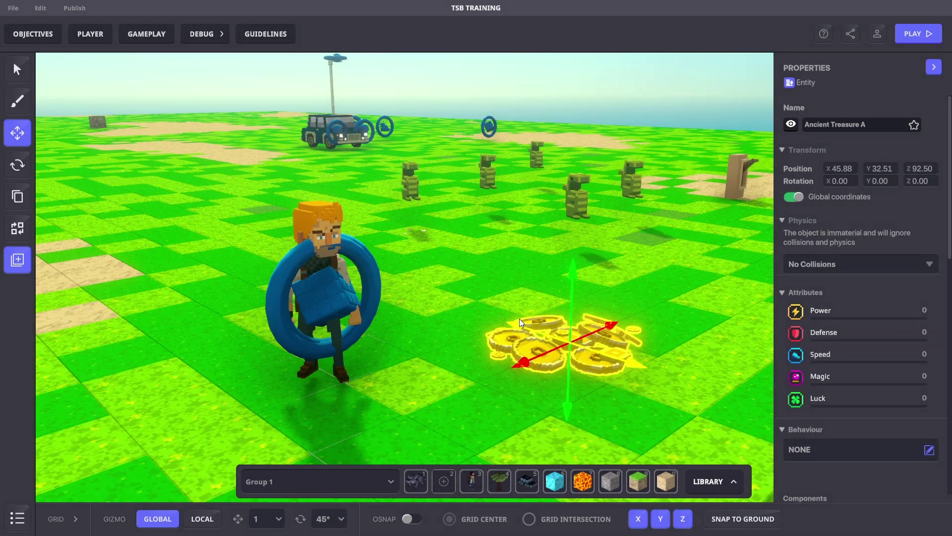
key("Delete")
Step: Select all five Ancient Artifacts and turn on Use Preset in their Drop components
scroll(527, 297, "up", 3)
middle_click_drag(529, 291, 472, 266)
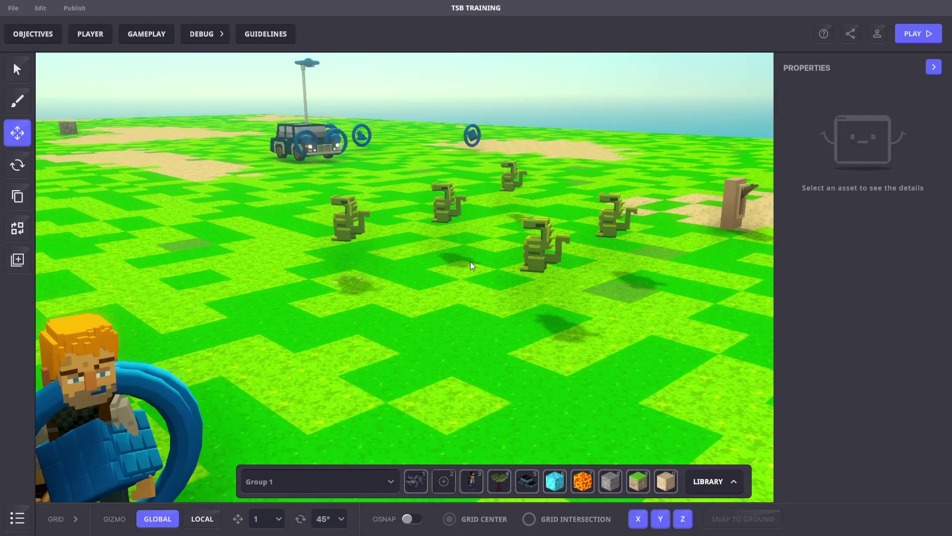
left_click(539, 242, "shift")
left_click(609, 210, "shift")
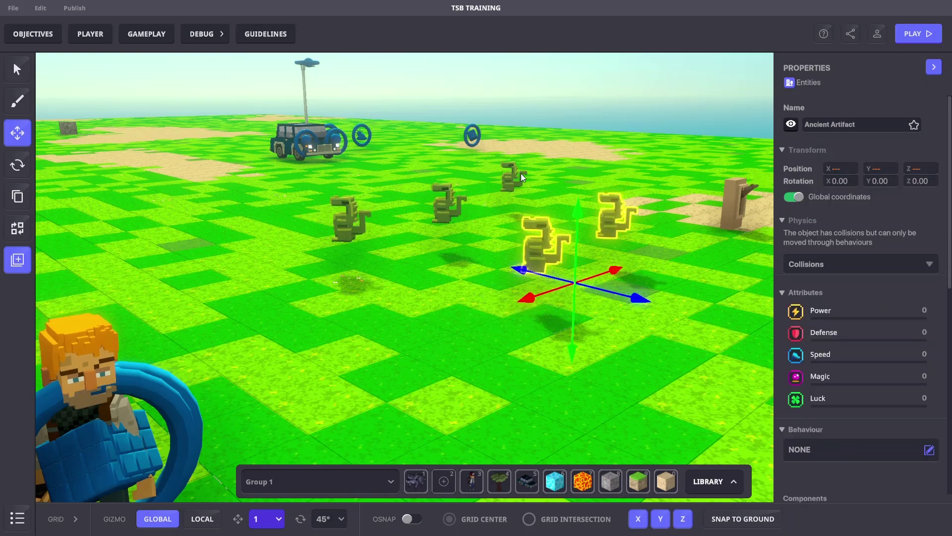
left_click(510, 174, "shift")
scroll(888, 287, "down", 8)
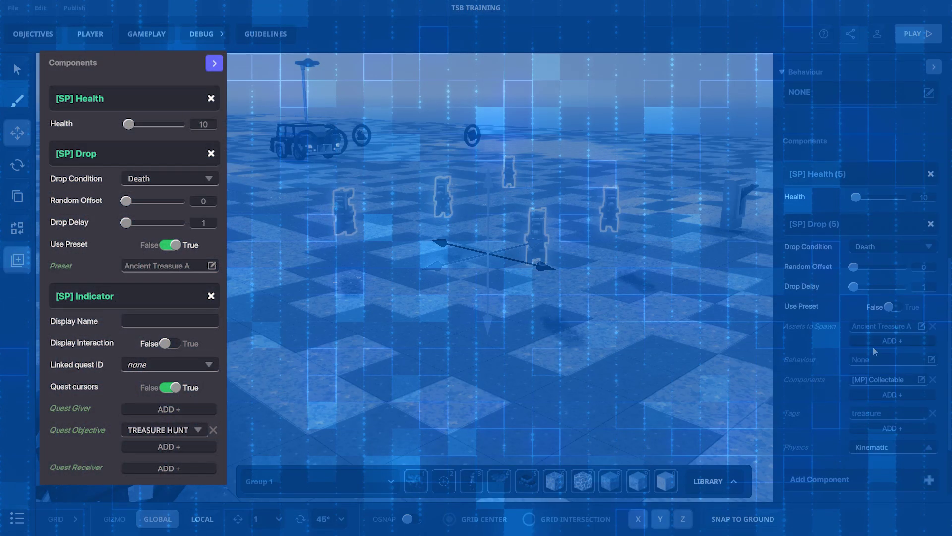
left_click(892, 307)
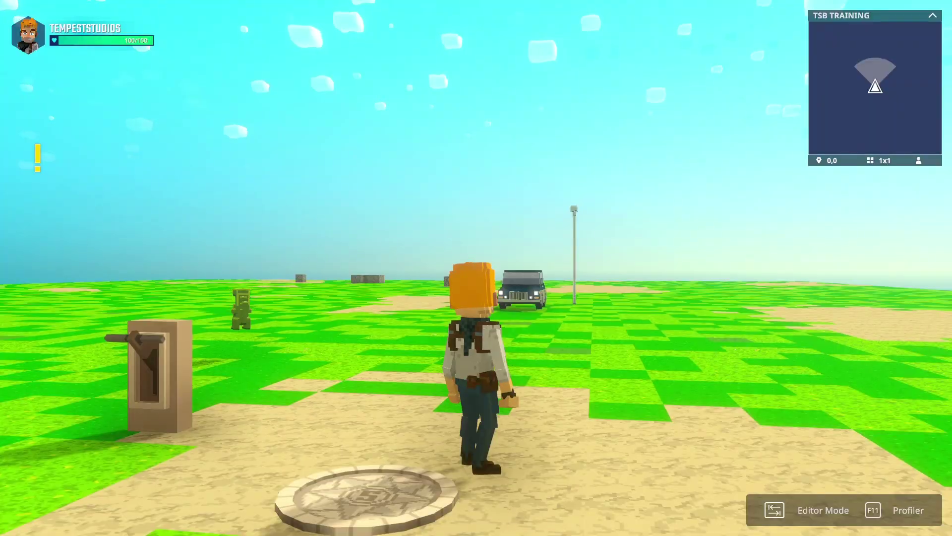
Step: Play-test the quest giver marker by walking to Jet and accepting the TREASURE HUNT quest from him
key("a")
key("w")
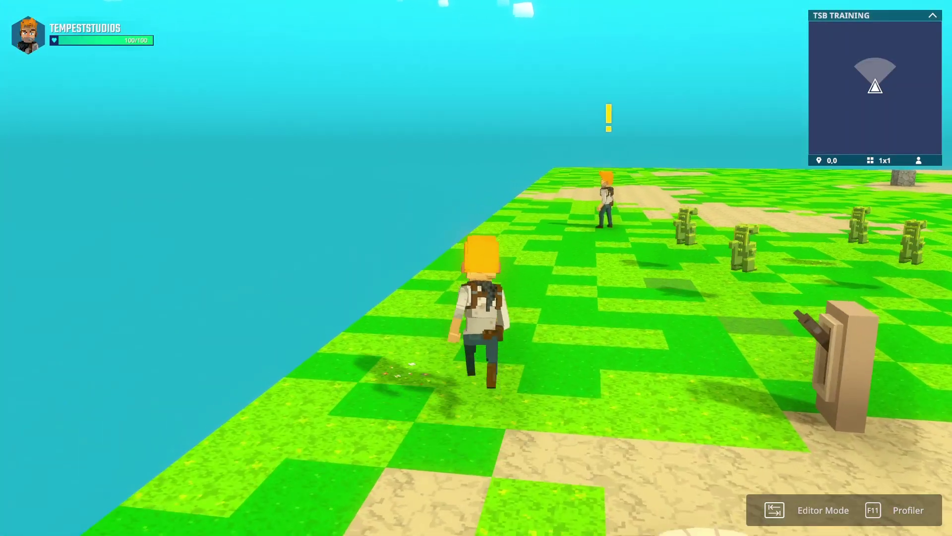
key("w")
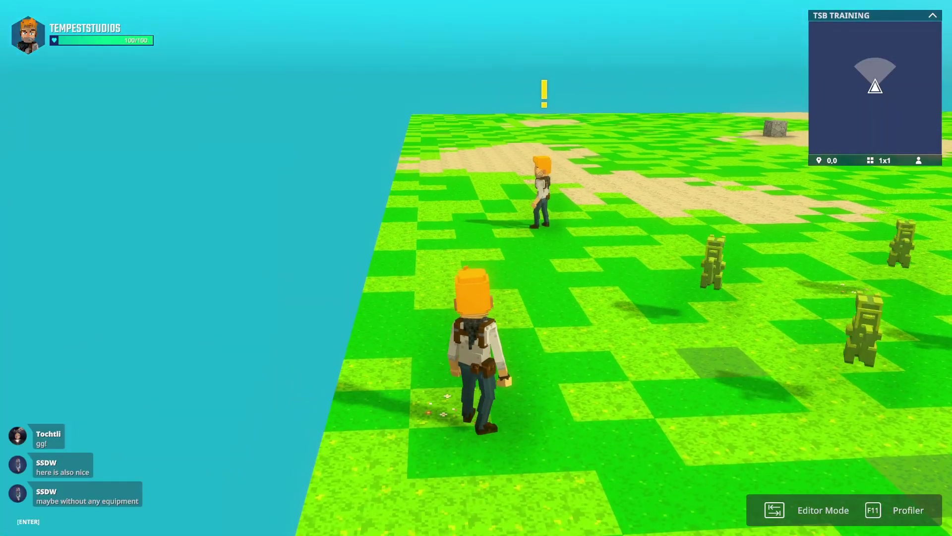
key("w")
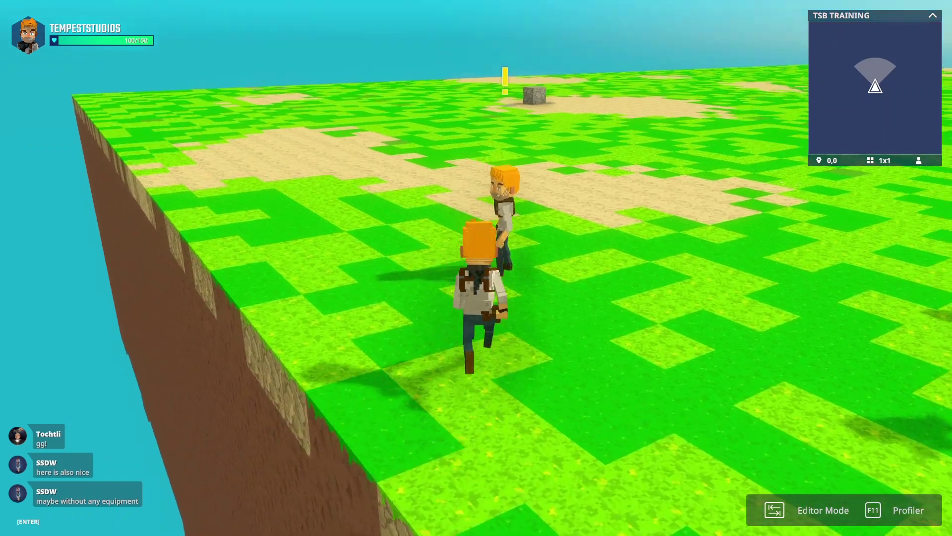
key("e")
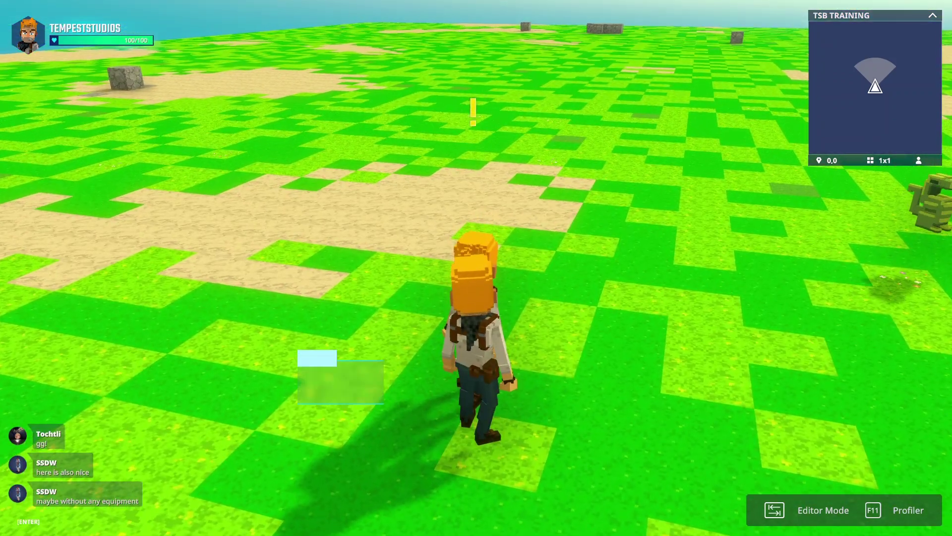
key("e")
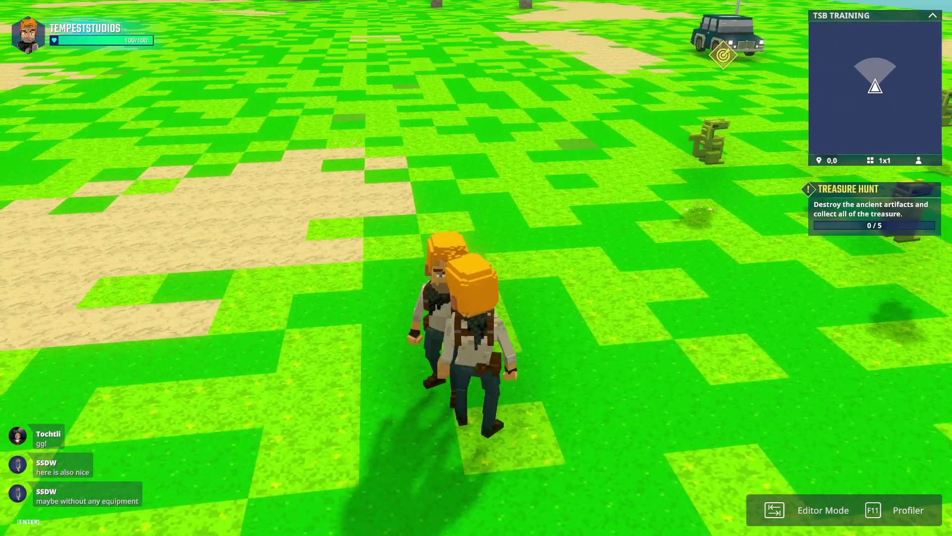
Step: Follow the objective markers to the ancient artifacts, destroy them and collect the treasures they drop
key("w")
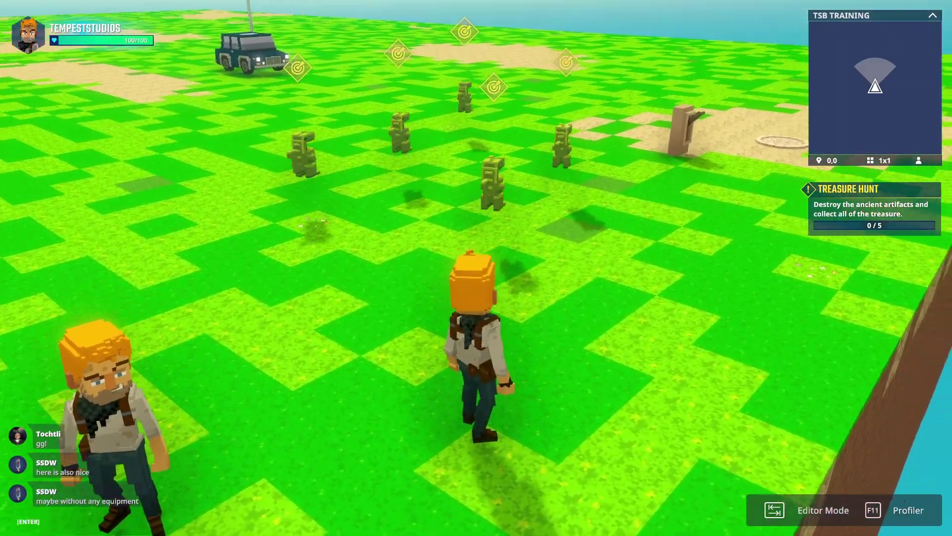
key("w")
left_click(476, 268)
left_click(476, 267)
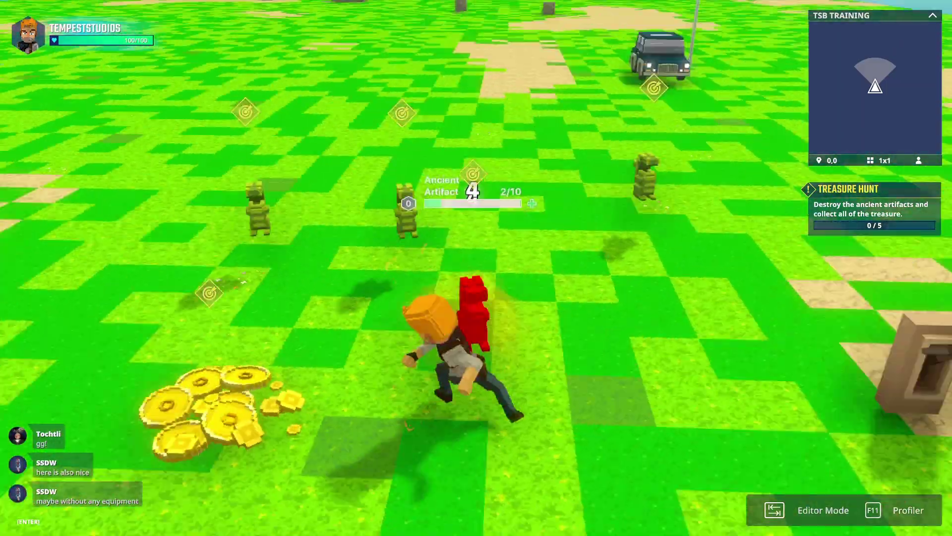
left_click(476, 268)
key("w")
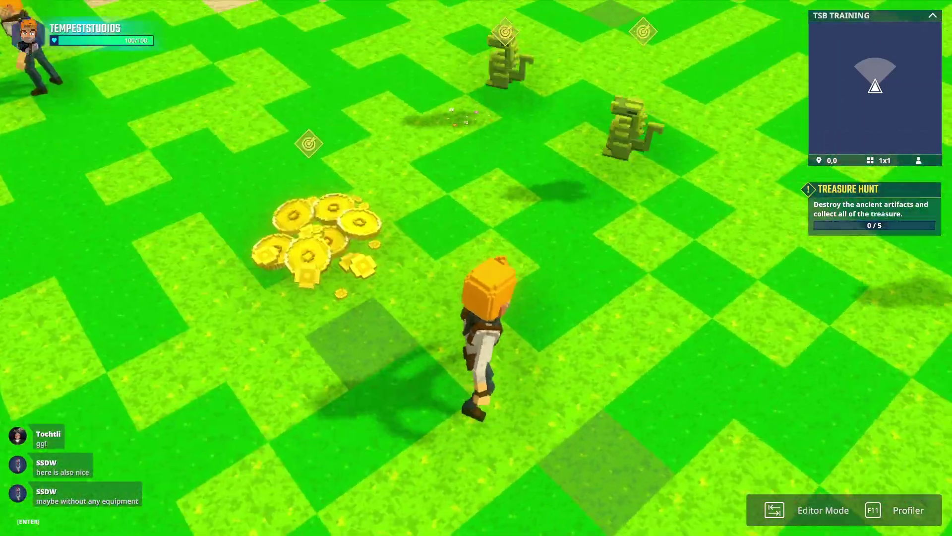
left_click(476, 268)
left_click(476, 268)
left_click(476, 268)
key("w")
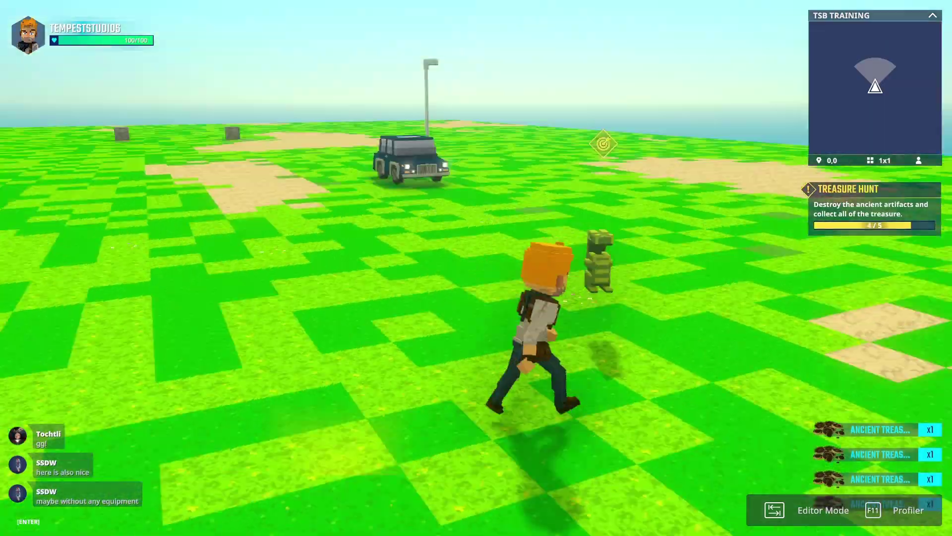
left_click(476, 267)
Step: Return to the editor and save the changes to the experience
key("Tab")
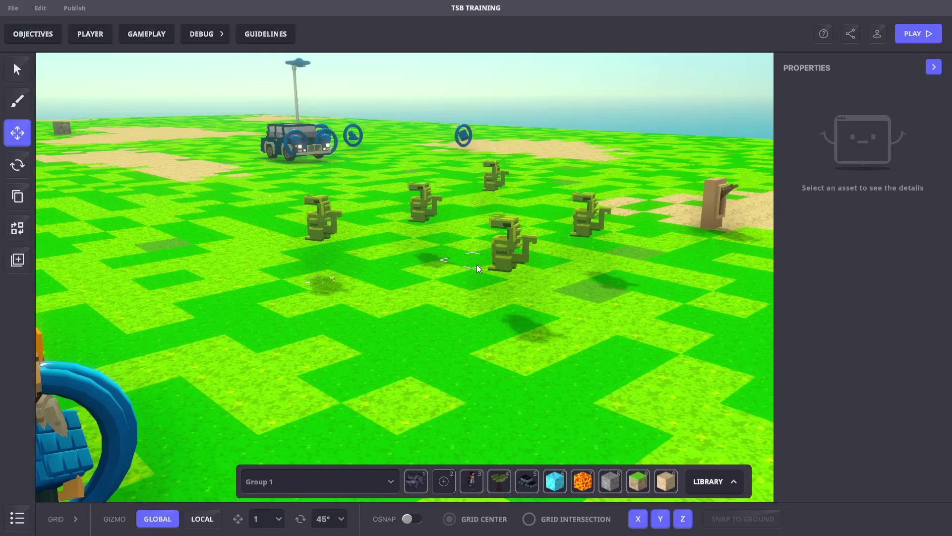
key("ctrl+s")
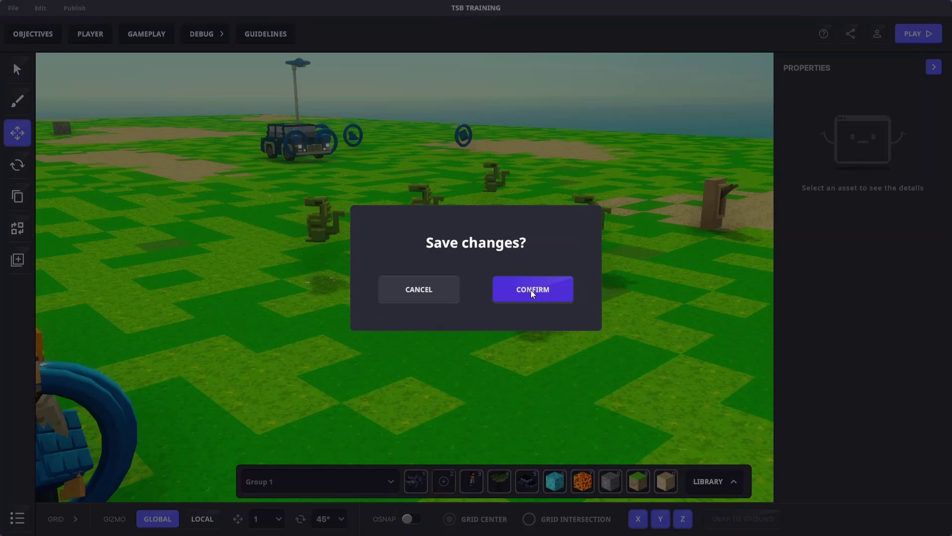
left_click(530, 289)
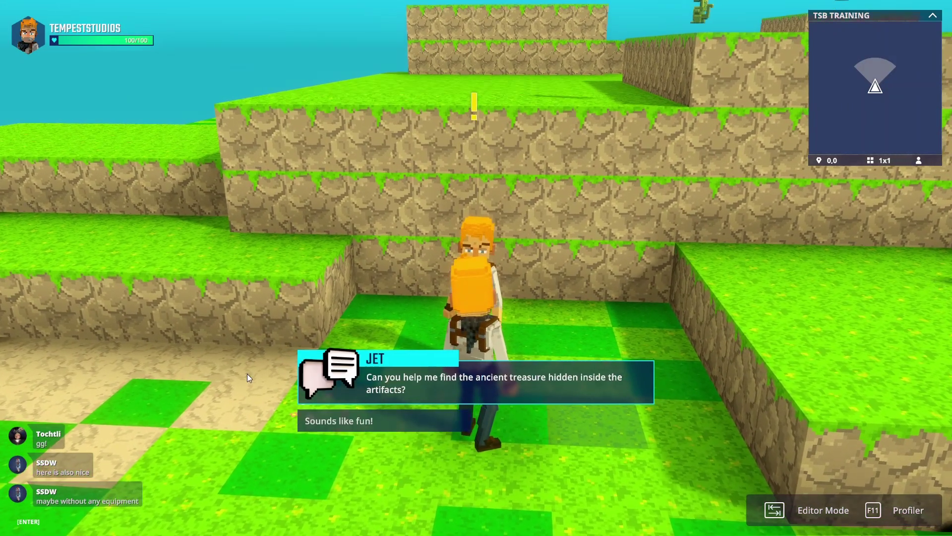
Step: Accept Jet's quest with "Sounds like fun!" on the raised terrain and destroy the first marked artifact
left_click(330, 419)
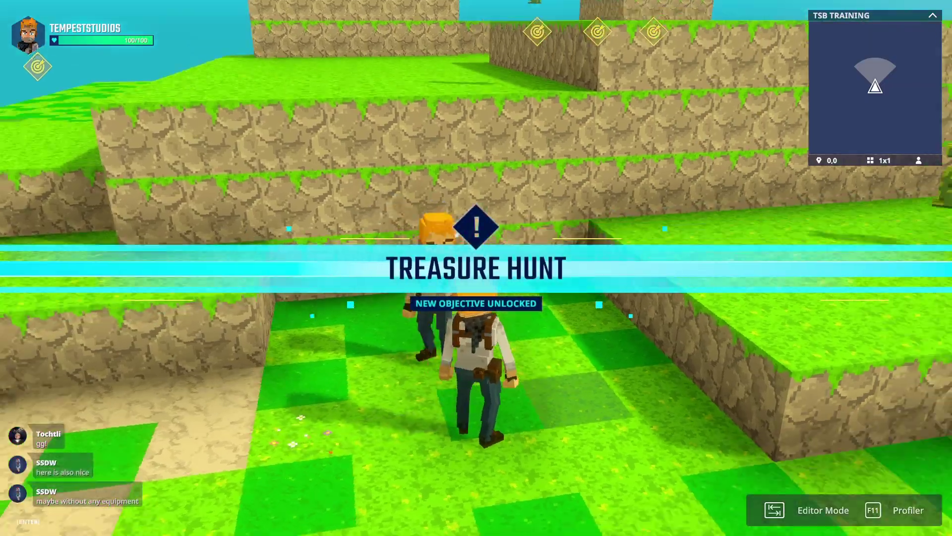
key("w")
key("w")
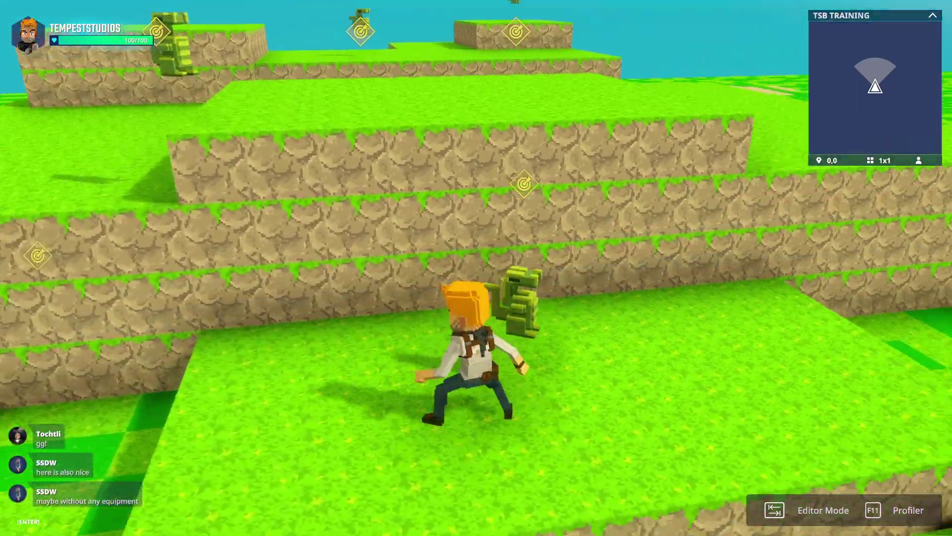
left_click(476, 268)
left_click(476, 267)
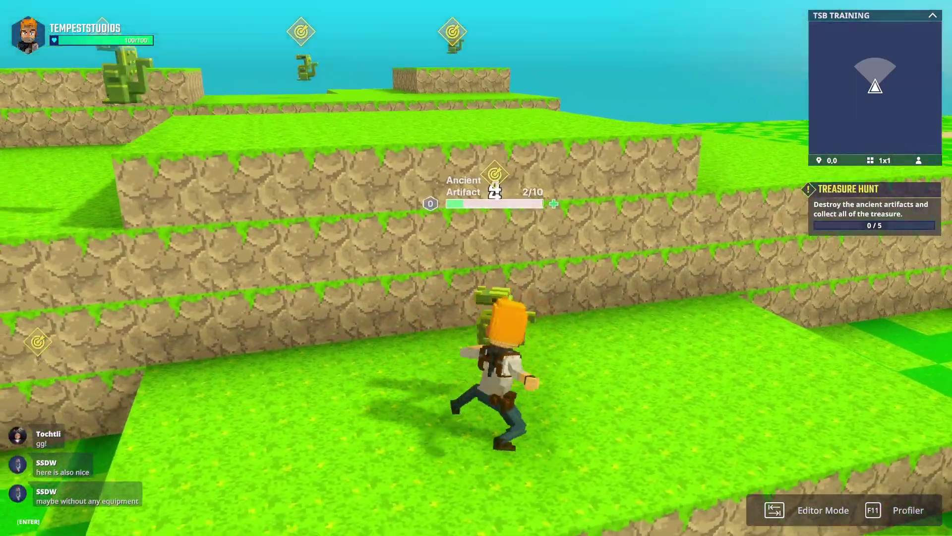
left_click(476, 268)
Step: Follow the objective markers across the raised terrain and destroy two more ancient artifacts
key("w")
key("w")
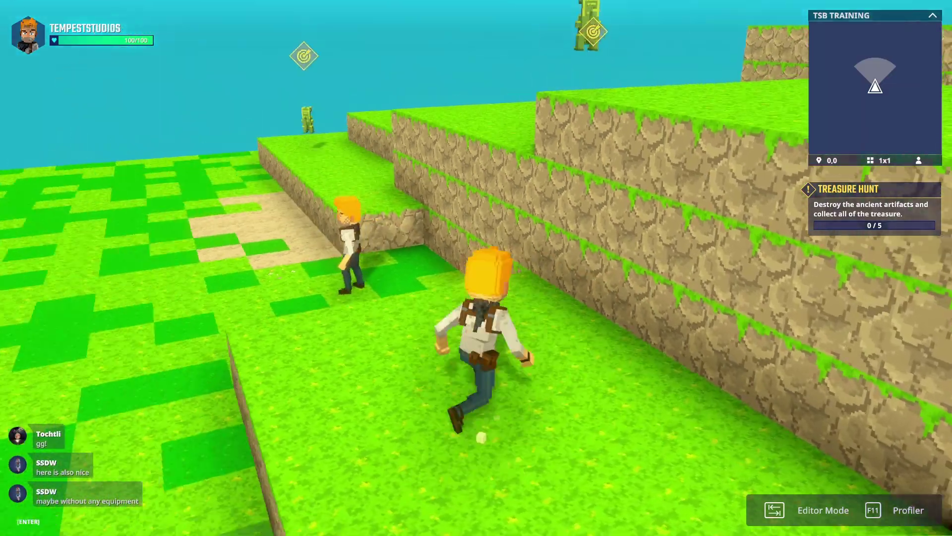
key("w")
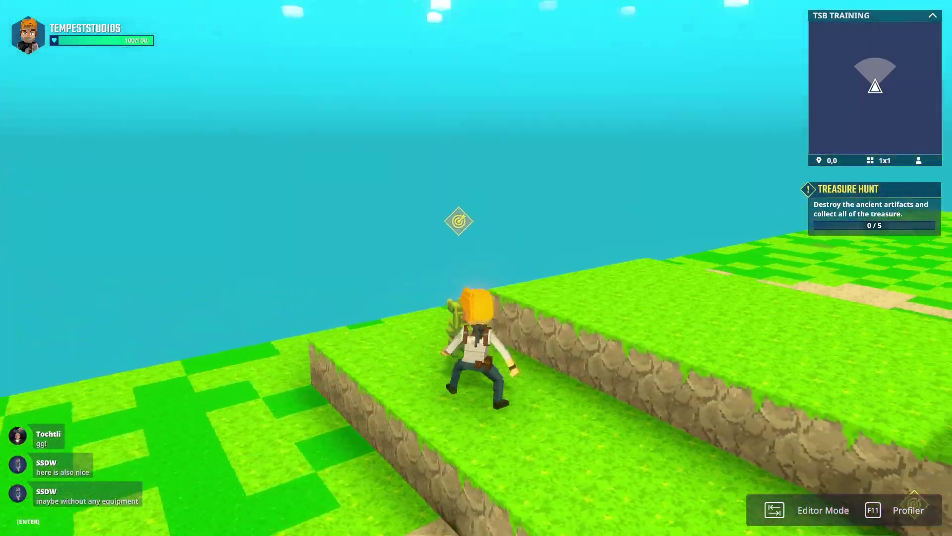
left_click(476, 267)
left_click(476, 267)
key("w")
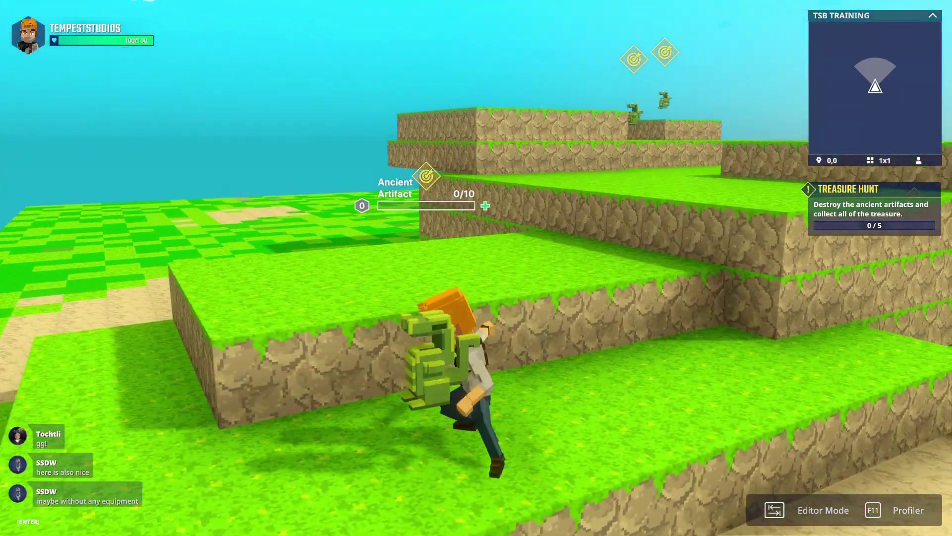
key("w")
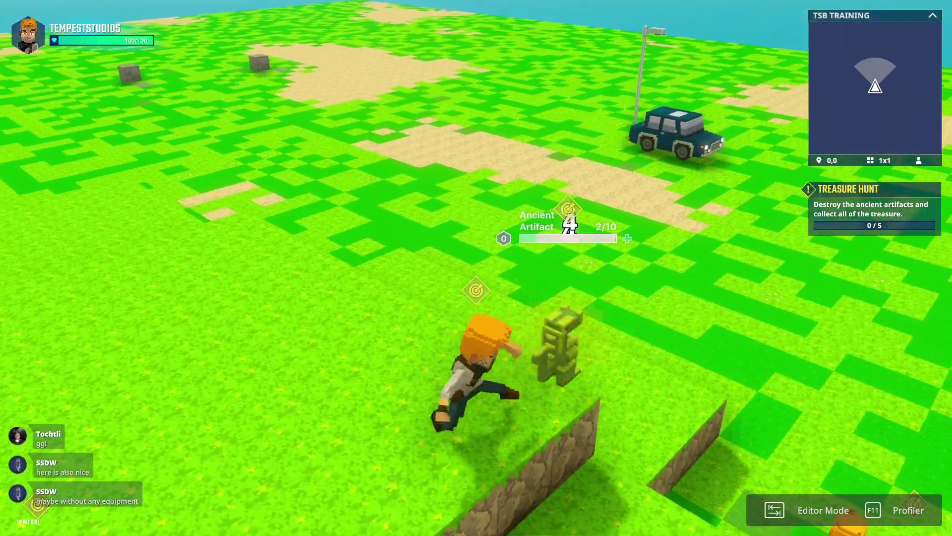
left_click(476, 268)
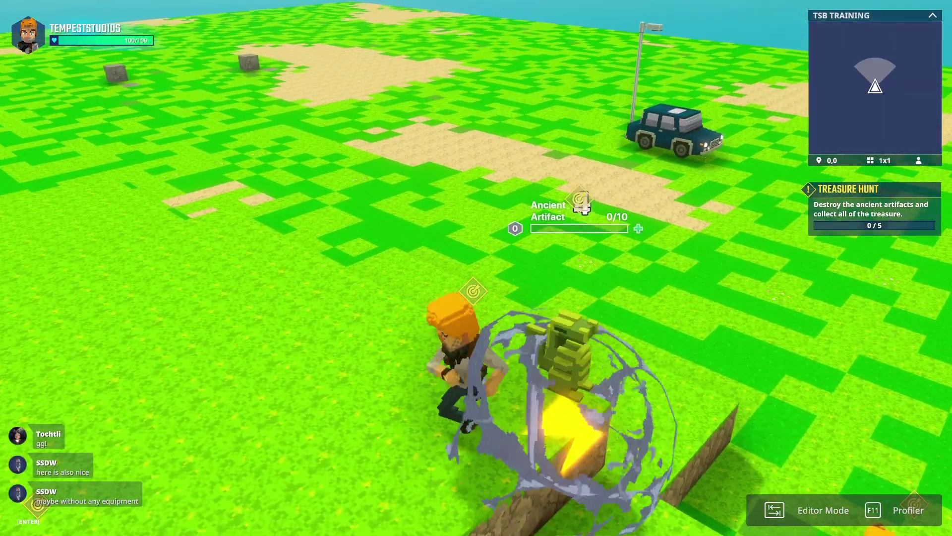
Step: Collect the dropped treasures across the terraces and destroy the two remaining marked artifacts
key("w")
key("w")
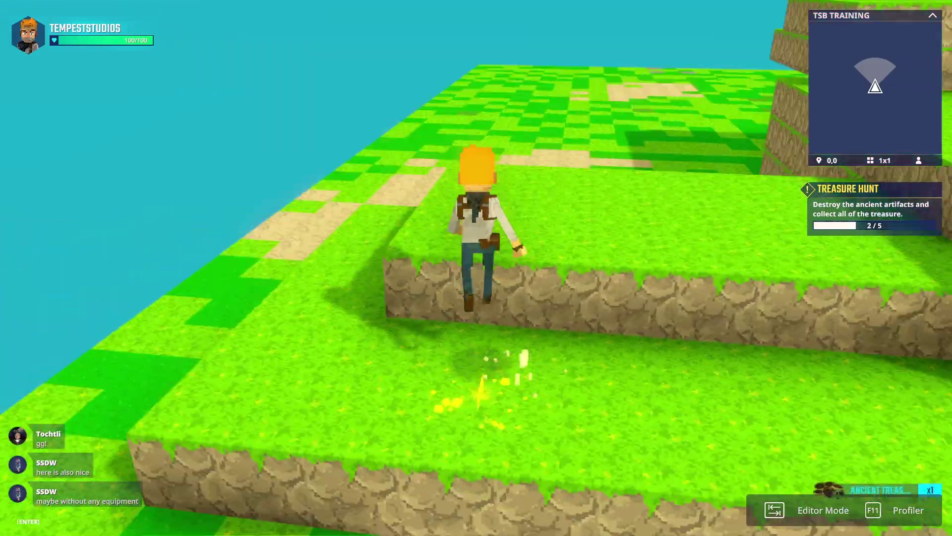
key("w")
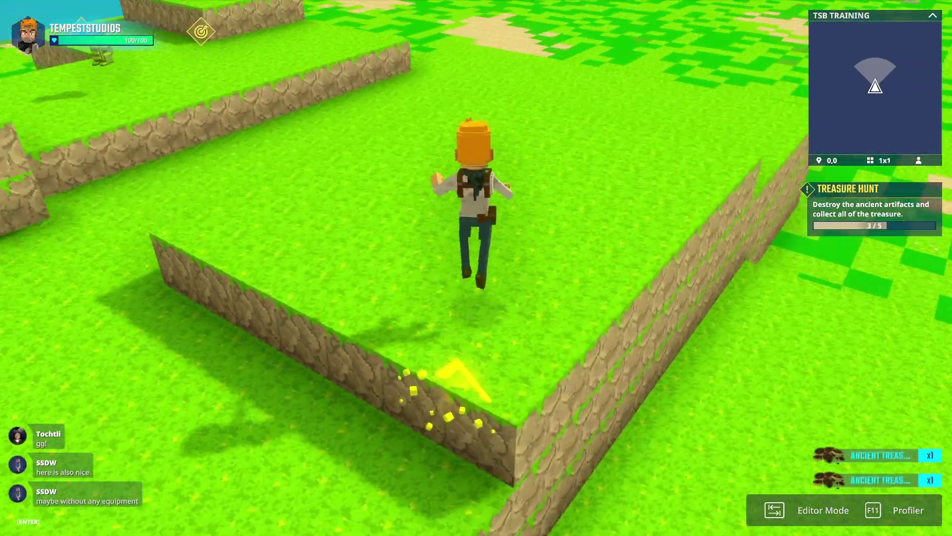
key("w")
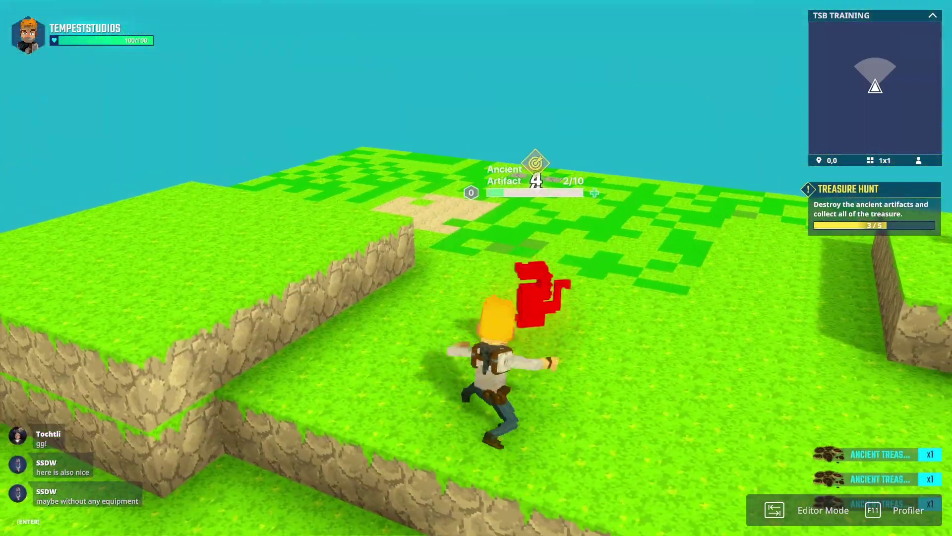
key("w")
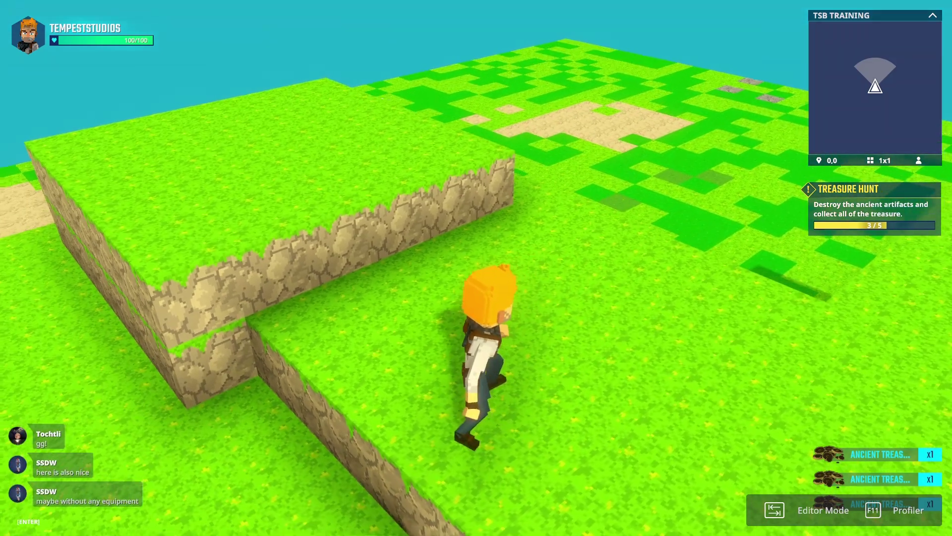
key("w")
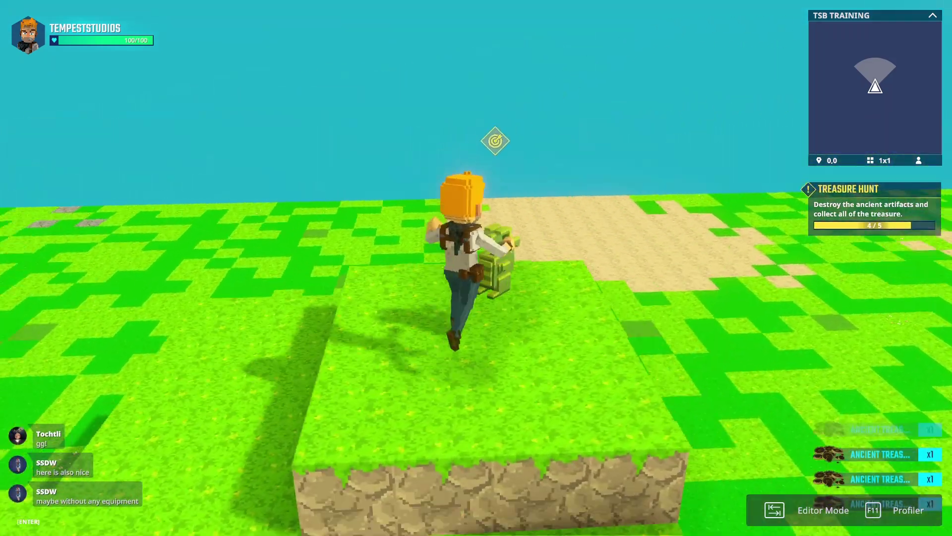
left_click(476, 268)
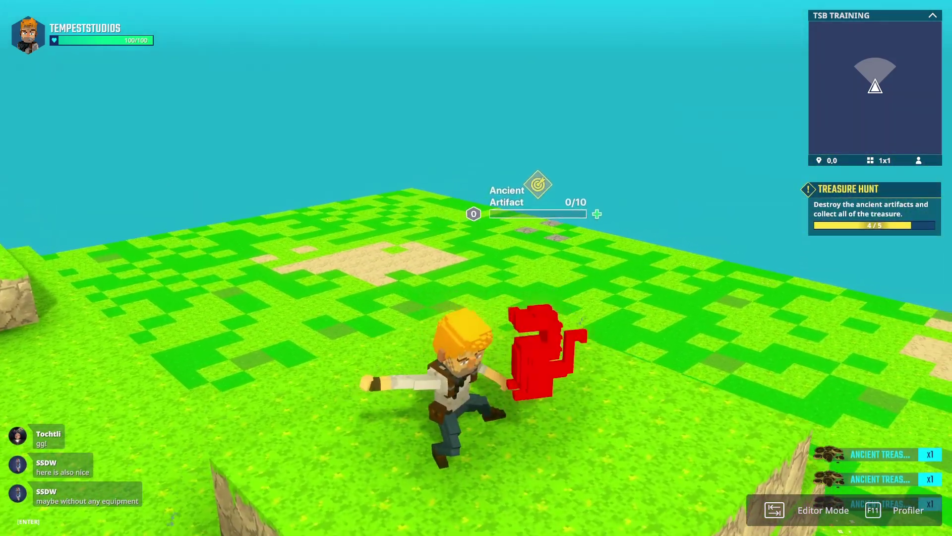